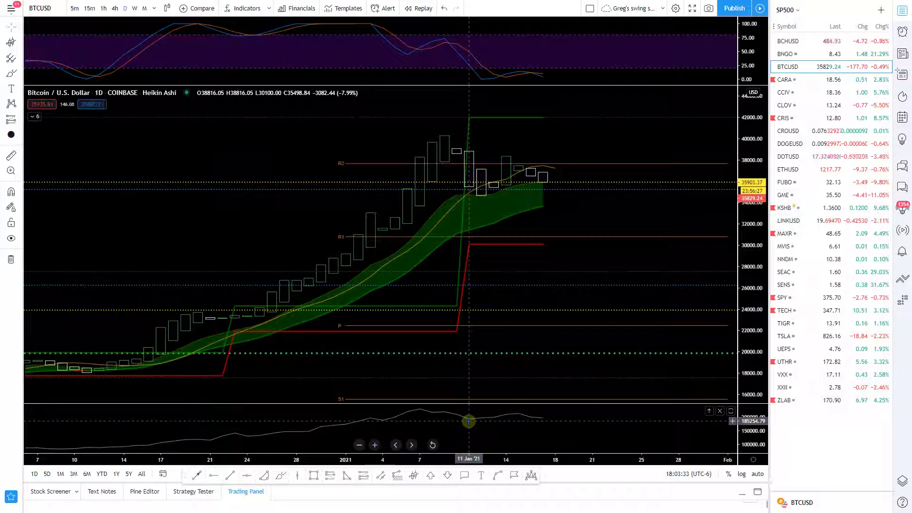
Move the Stoch RSI pane below the price chart and return it above the chart.
left_click(709, 24)
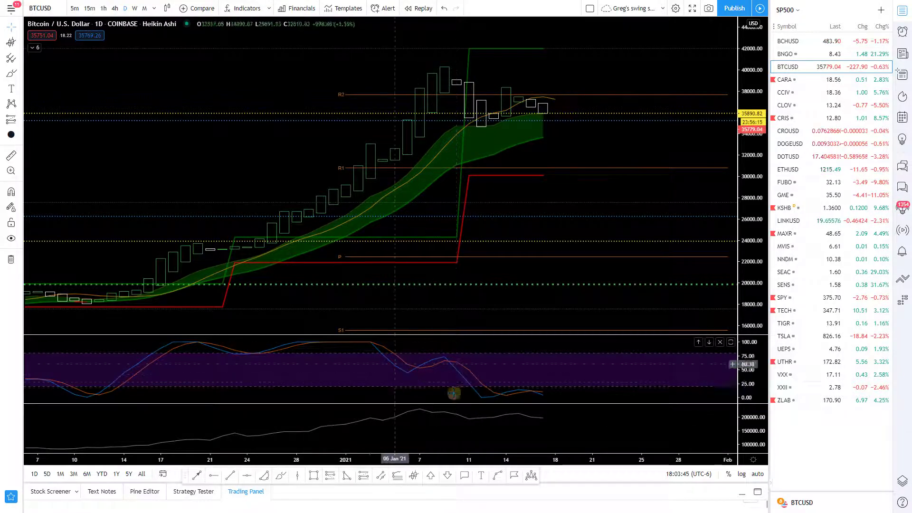
left_click(698, 342)
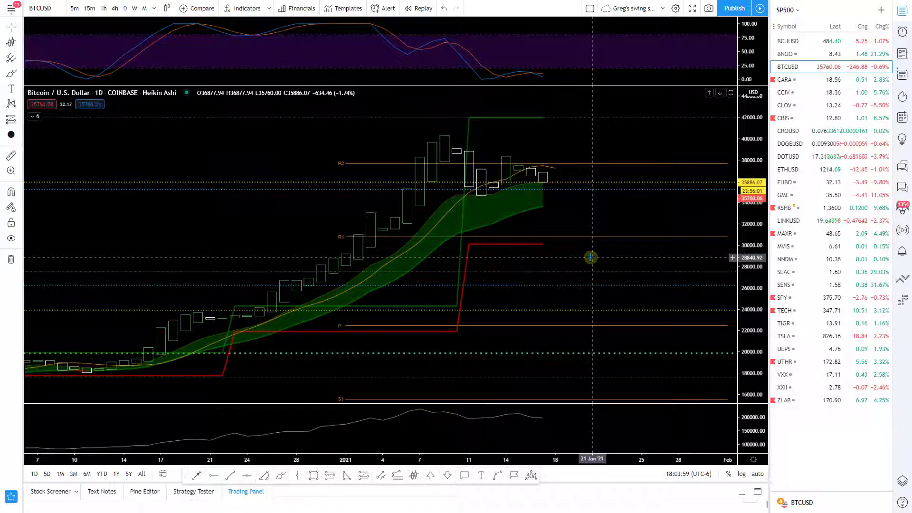
Choose Heikin Ashi as the chart type for the BTCUSD chart.
left_click(167, 8)
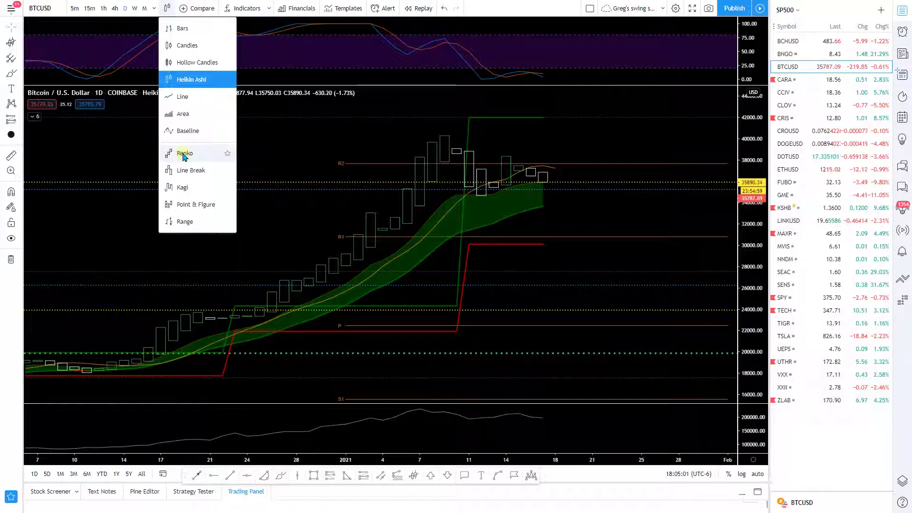
left_click(114, 216)
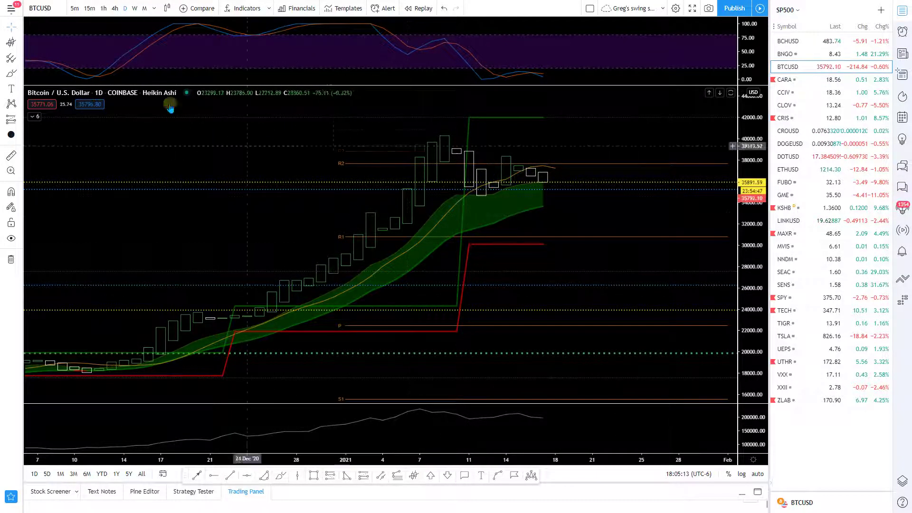
left_click(167, 9)
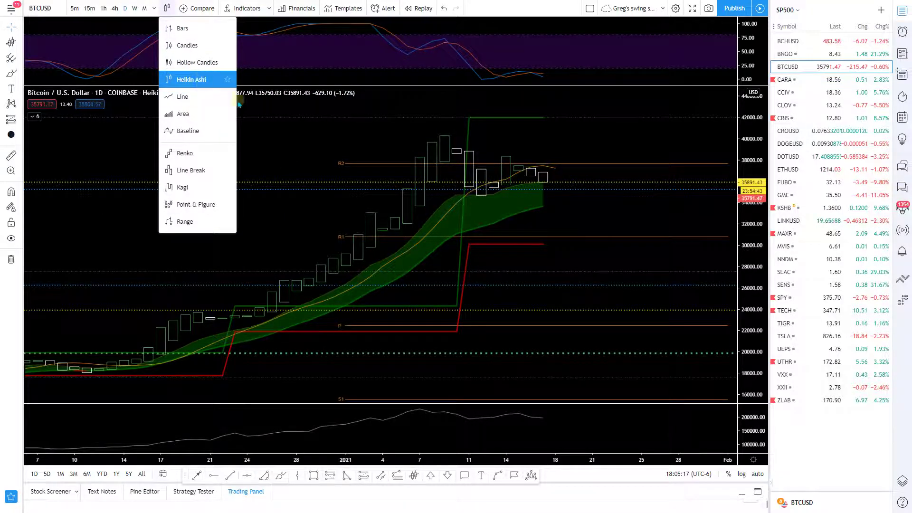
left_click(192, 80)
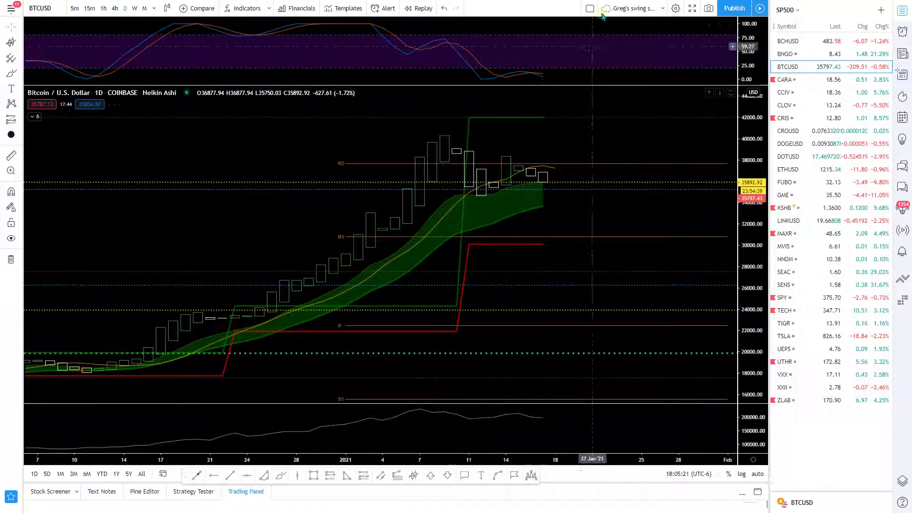
left_click(675, 8)
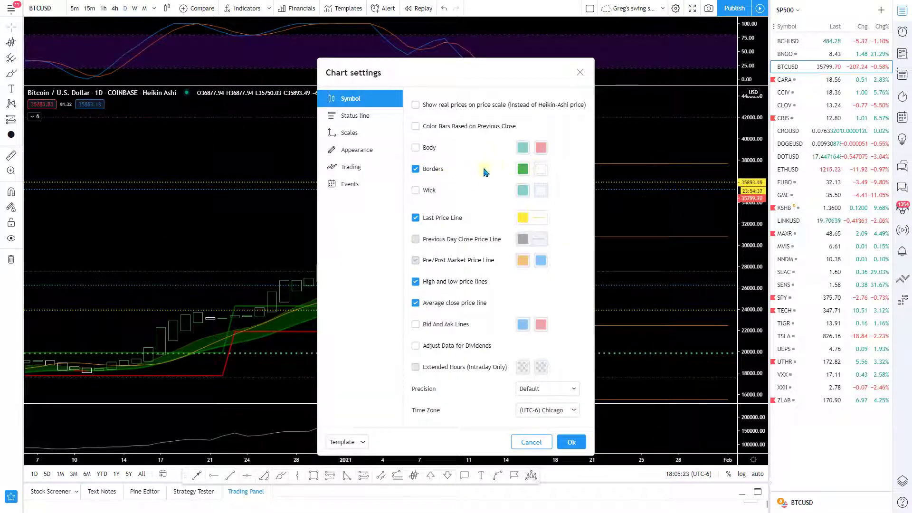
left_click_drag(441, 61, 391, 61)
left_click(530, 72)
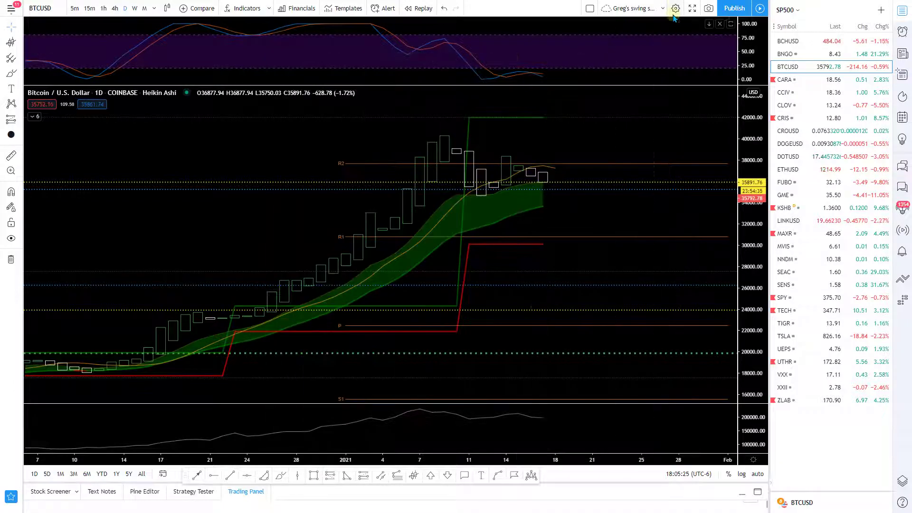
Open the chart settings and switch the candle bodies on and off again, keeping the dialog clear of the recent candles.
left_click(676, 8)
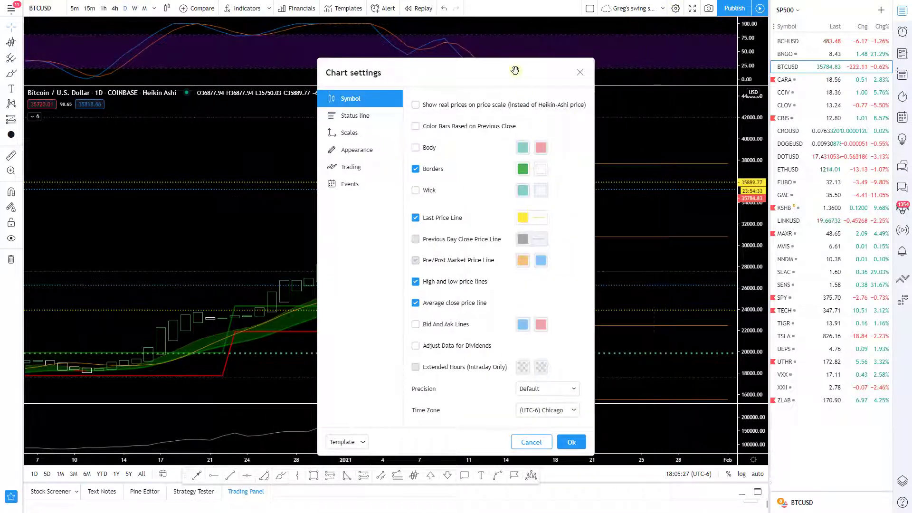
left_click_drag(516, 71, 452, 54)
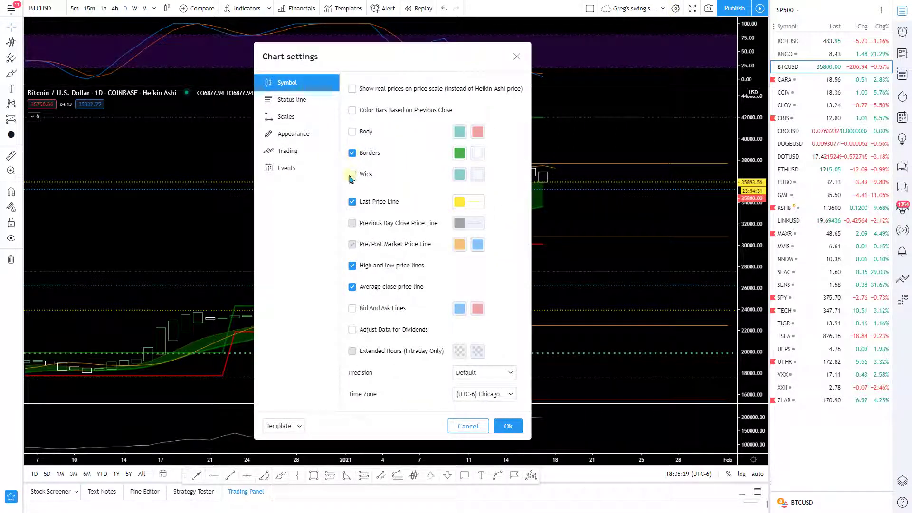
left_click(353, 132)
left_click_drag(417, 71, 223, 62)
left_click(157, 122)
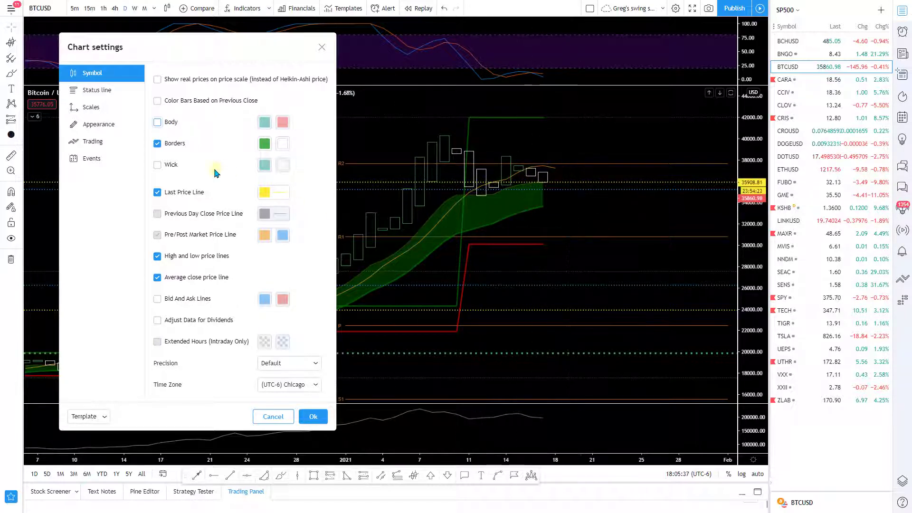
Switch the candle wicks on and off to compare the chart, leaving them hidden.
left_click(157, 165)
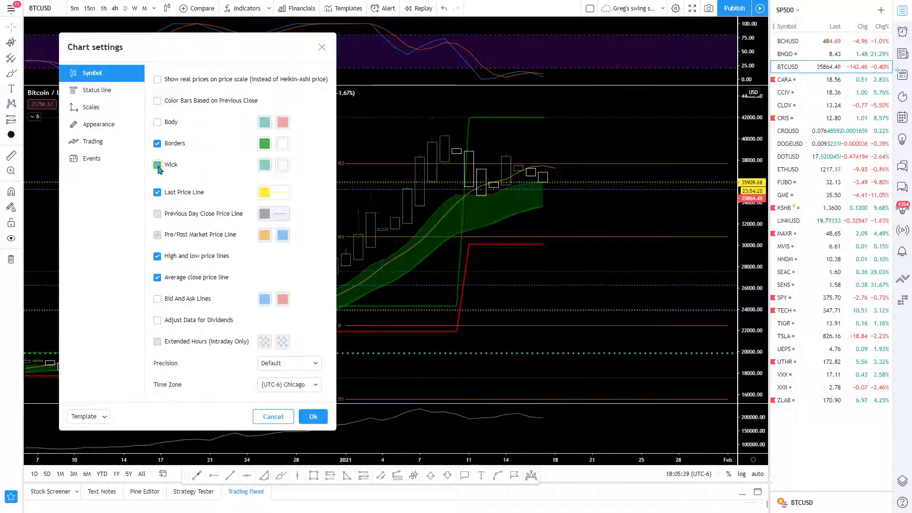
left_click(158, 166)
left_click(158, 166)
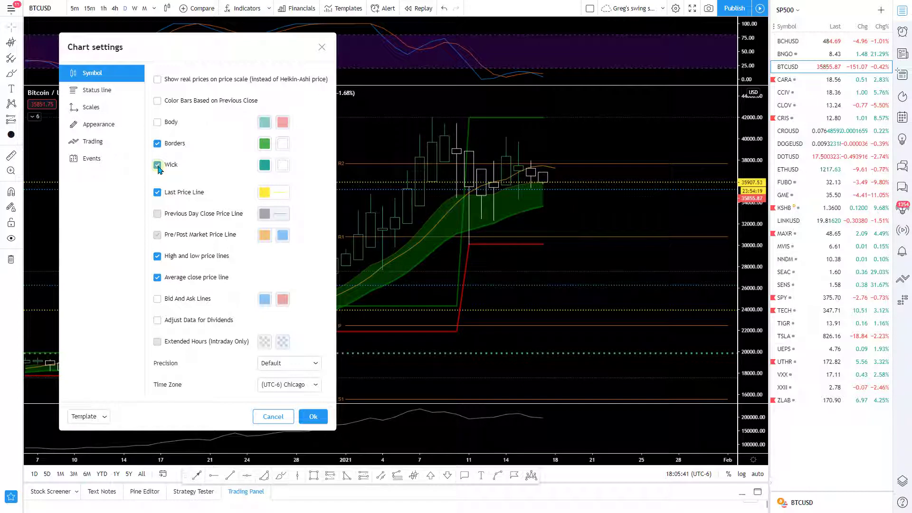
left_click(158, 166)
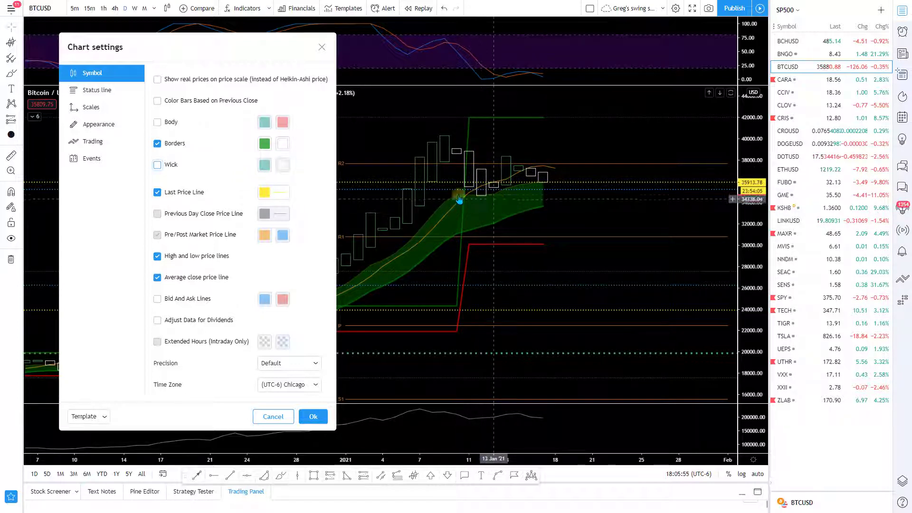
Change the falling candles' border colour to red and show the candle bodies.
left_click(282, 145)
left_click(285, 173)
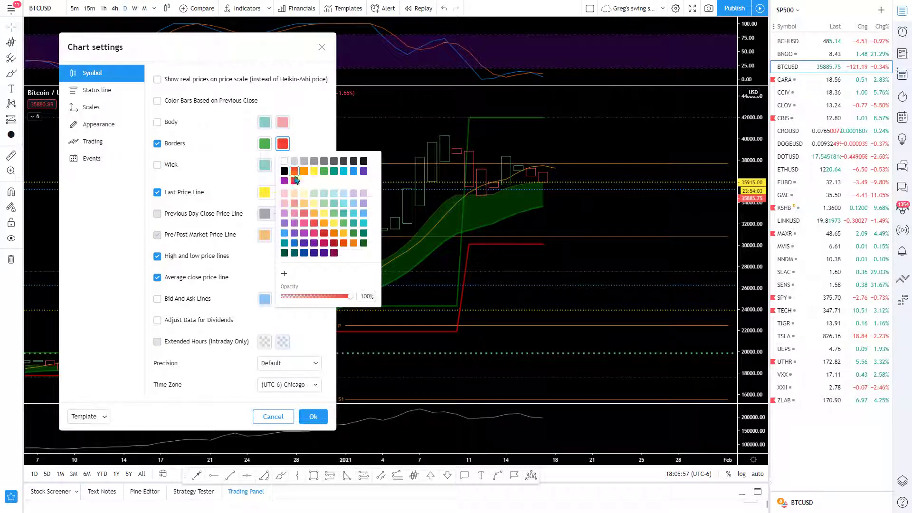
left_click(180, 133)
left_click(157, 122)
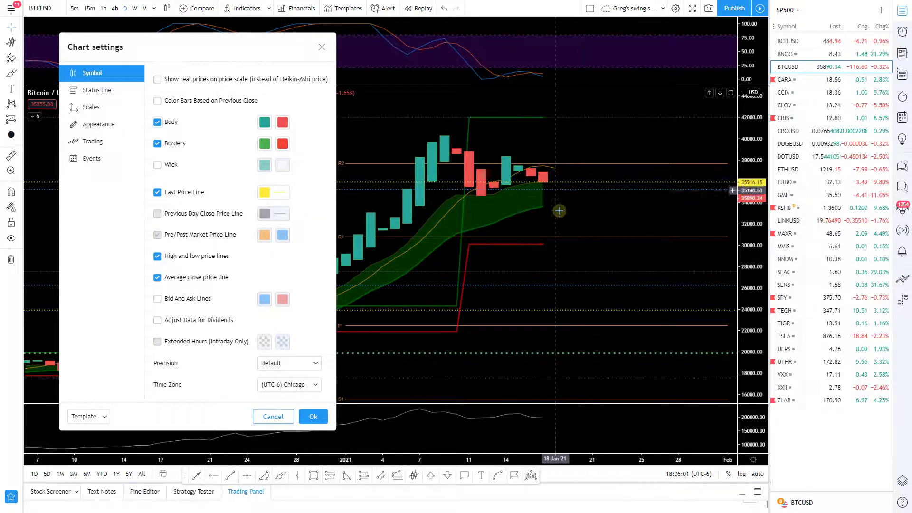
Hide the candle bodies and set the falling candles' border colour back to white.
left_click(158, 122)
left_click(281, 145)
left_click(284, 161)
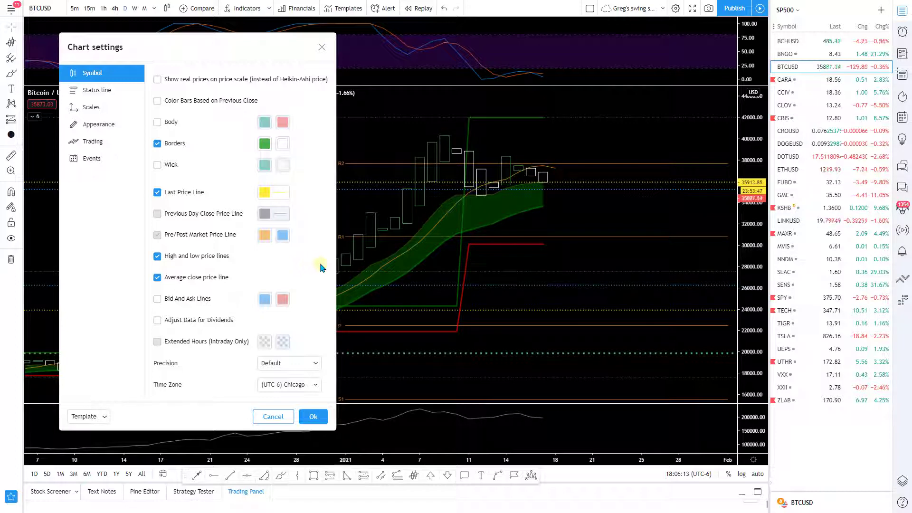
Toggle the high and low price lines and the average close price line, leave both enabled, and accept the chart settings.
left_click(156, 257)
left_click(156, 258)
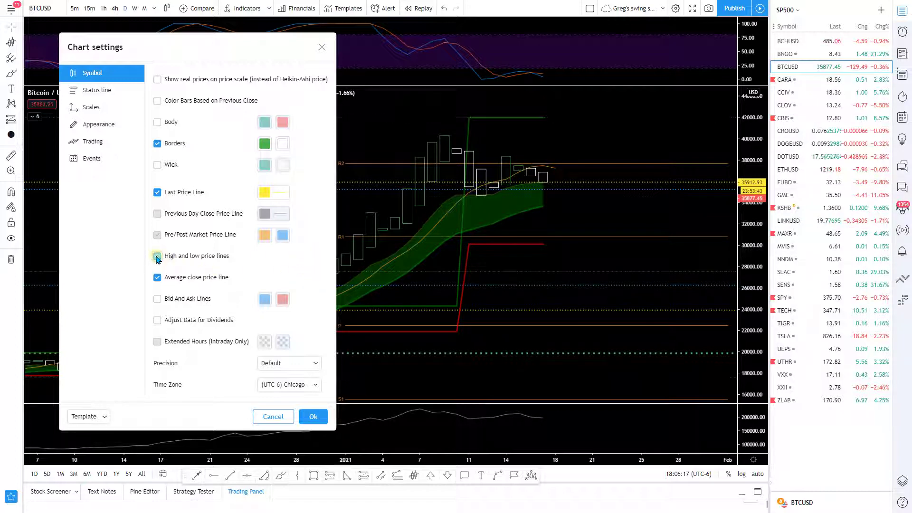
left_click(157, 259)
left_click(157, 258)
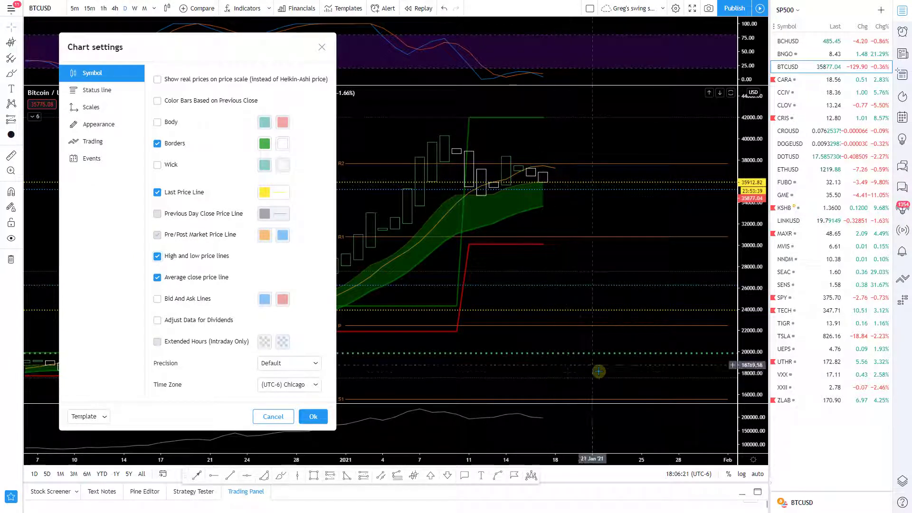
left_click(157, 278)
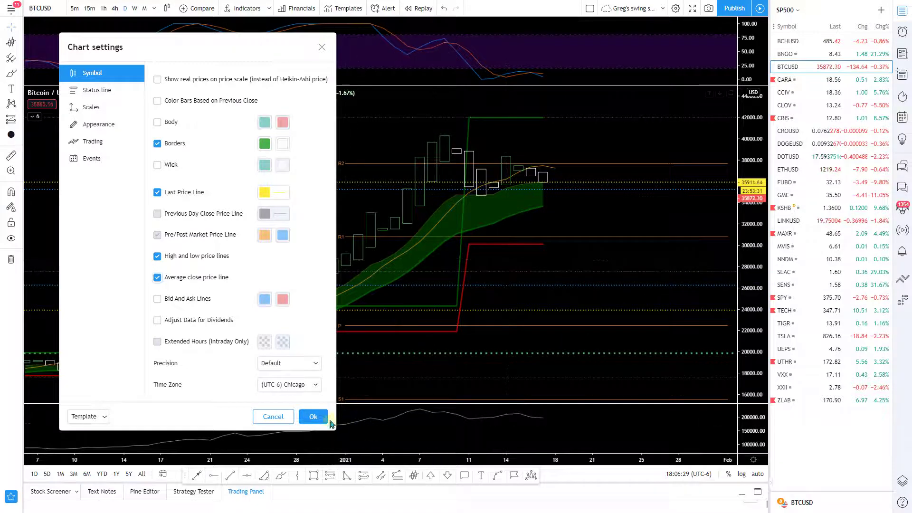
left_click(313, 416)
Expand the chart's indicator legend and search the indicator library for "kelt", closing the library without adding anything.
left_click(35, 117)
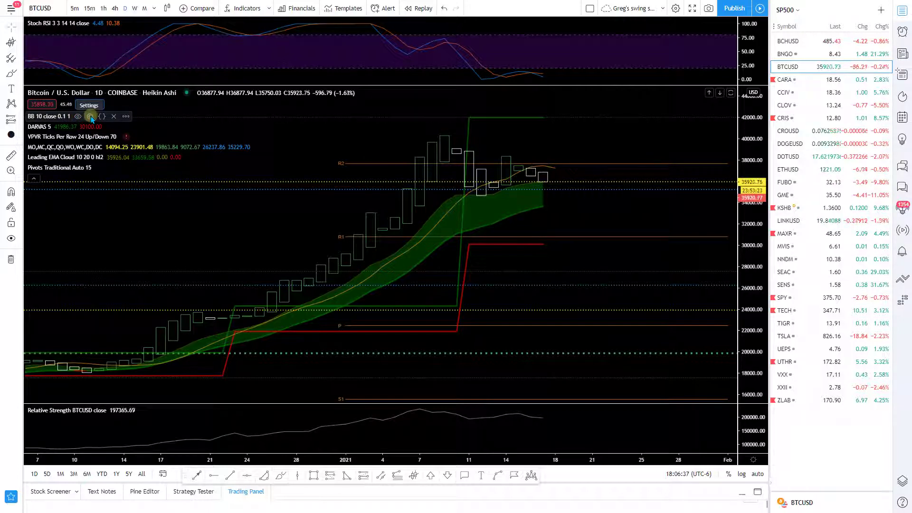
key("slash")
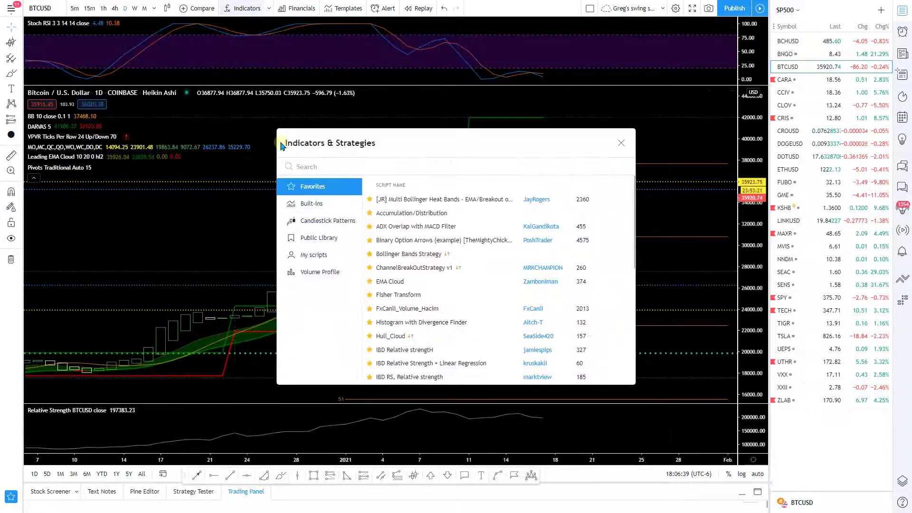
type("lelt")
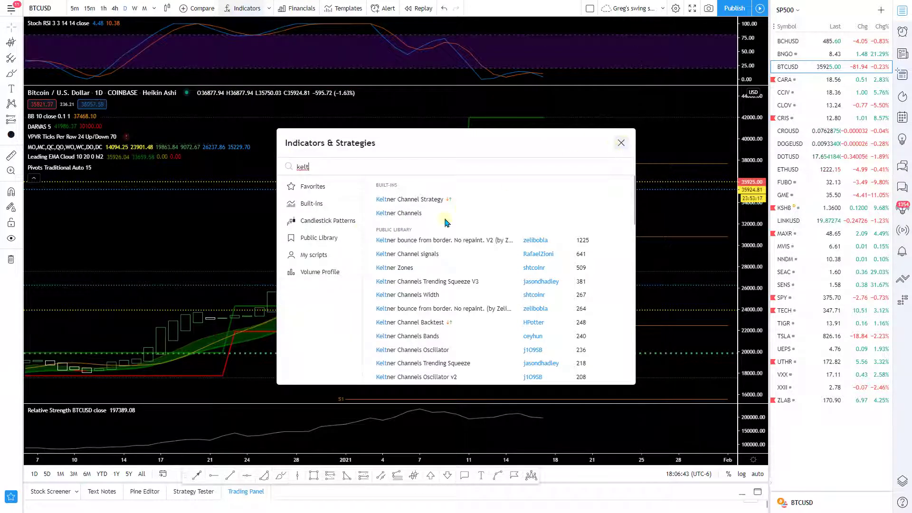
left_click(621, 143)
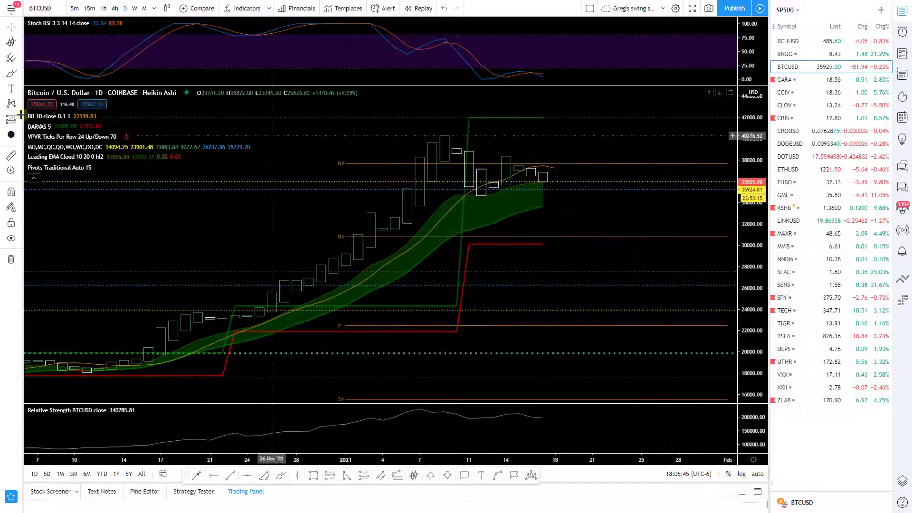
Open the BB indicator's settings and show its upper and lower bands, moving the dialog off the recent candles.
left_click(90, 116)
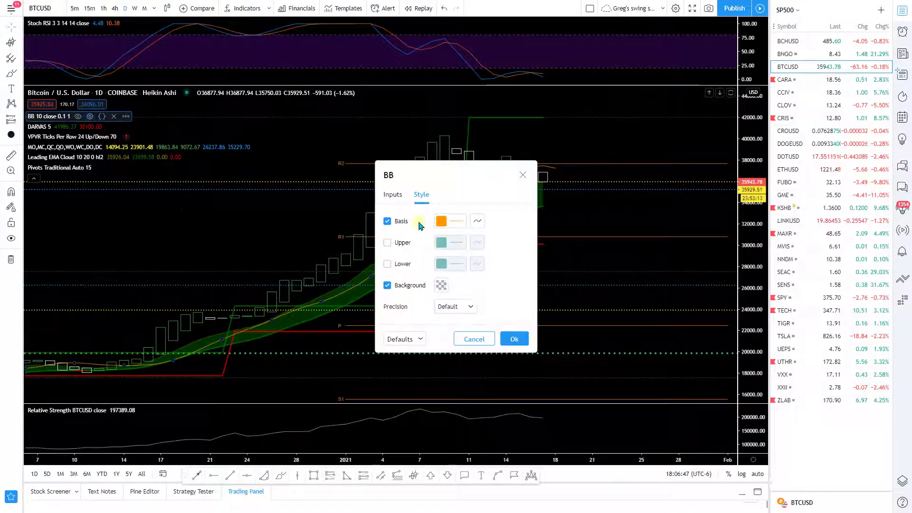
left_click(399, 245)
left_click(398, 264)
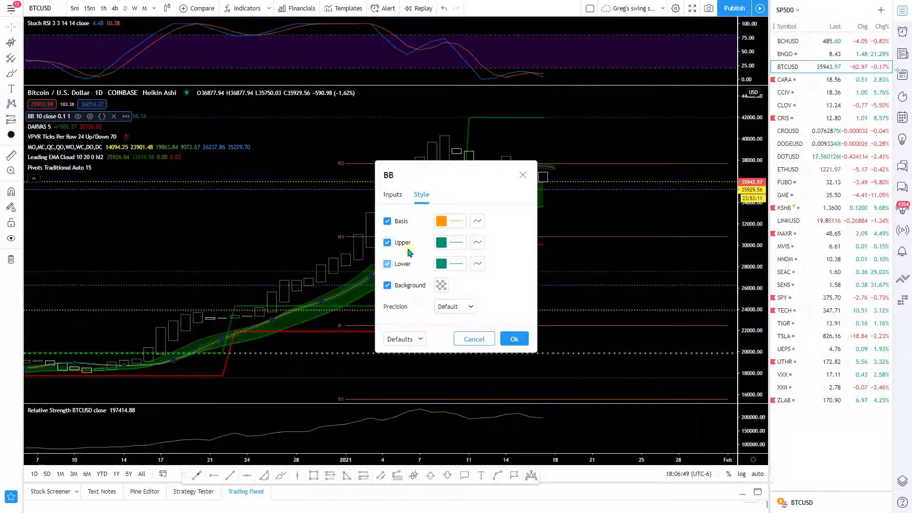
left_click_drag(456, 177, 130, 181)
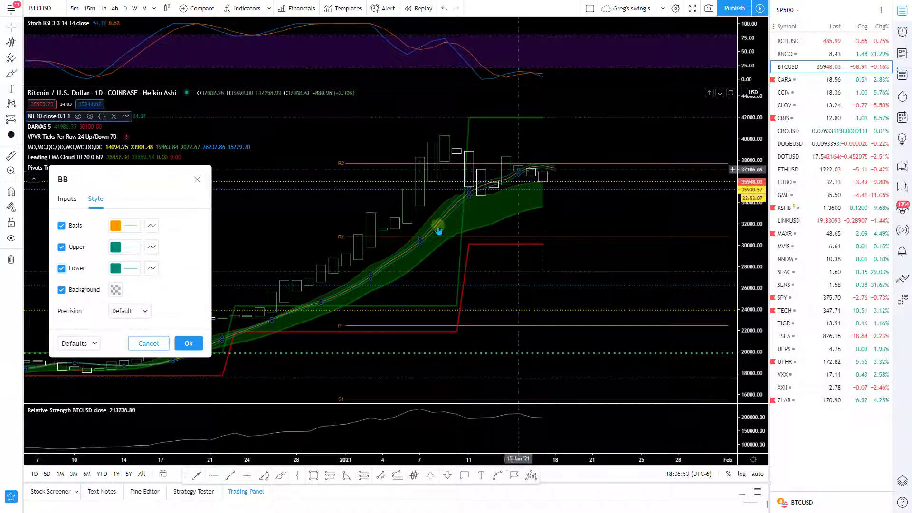
Try a BB standard deviation of 2, return it to 0.1, and set the offset to 0.
left_click(67, 199)
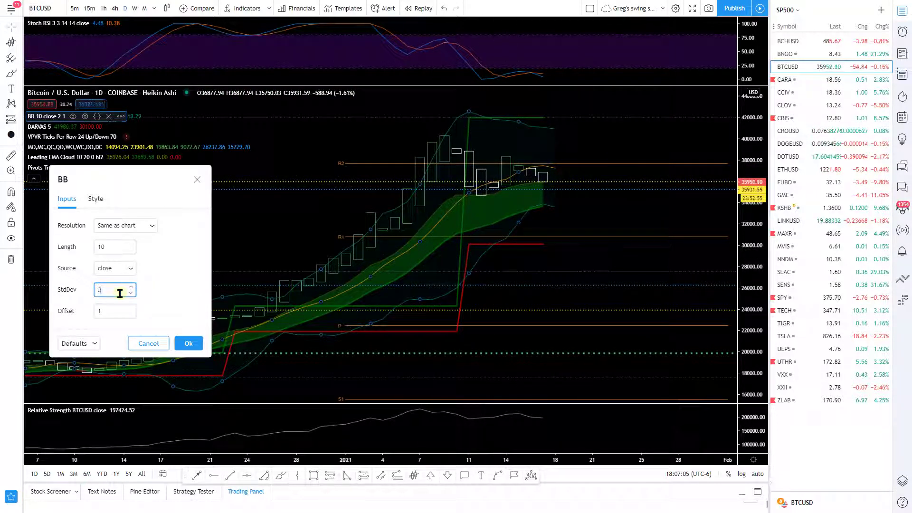
left_click(157, 282)
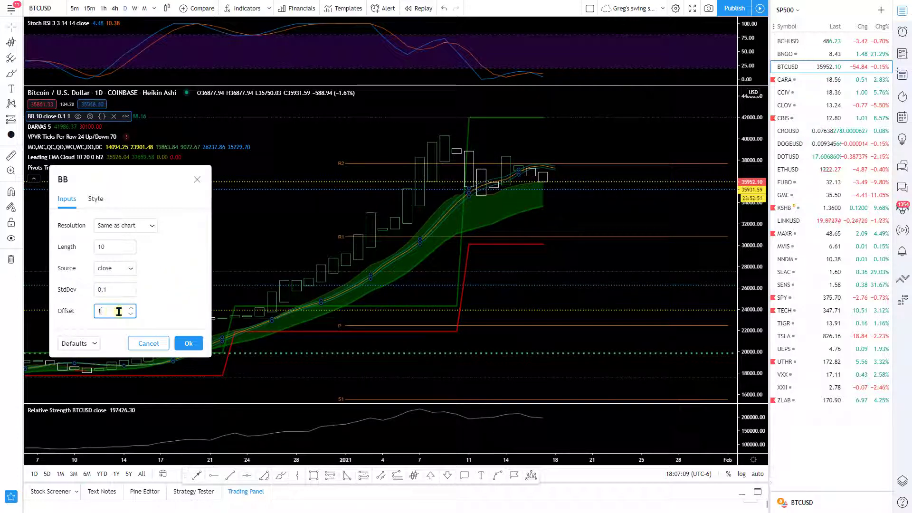
left_click(180, 295)
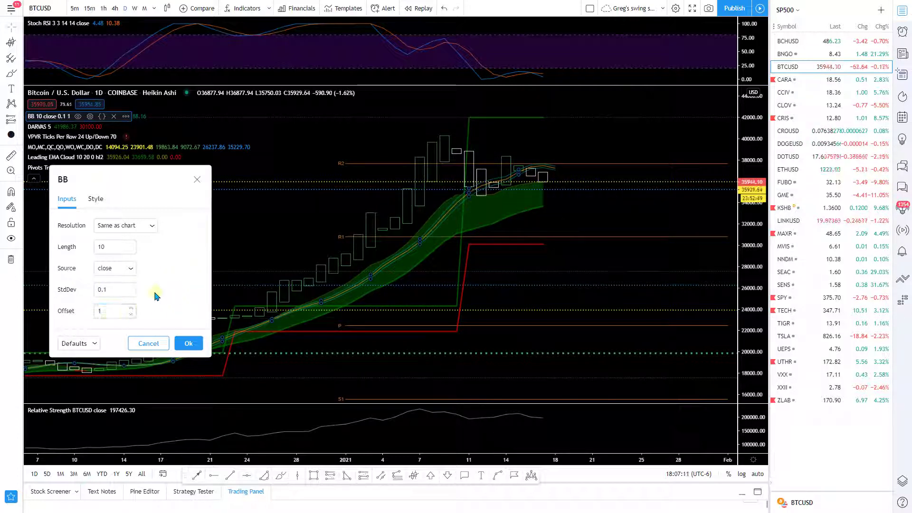
left_click(131, 315)
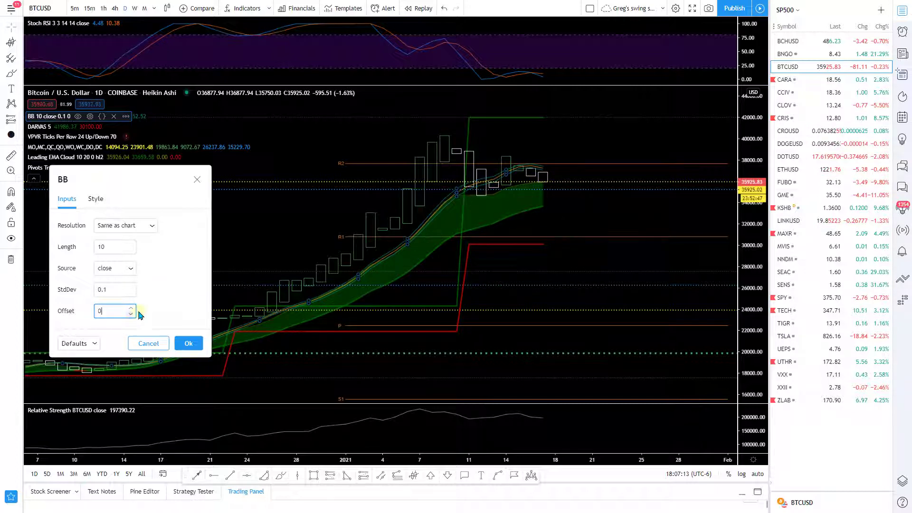
left_click(174, 326)
Hide the BB indicator's upper and lower bands, leaving only the basis line, and accept the indicator settings.
left_click(95, 202)
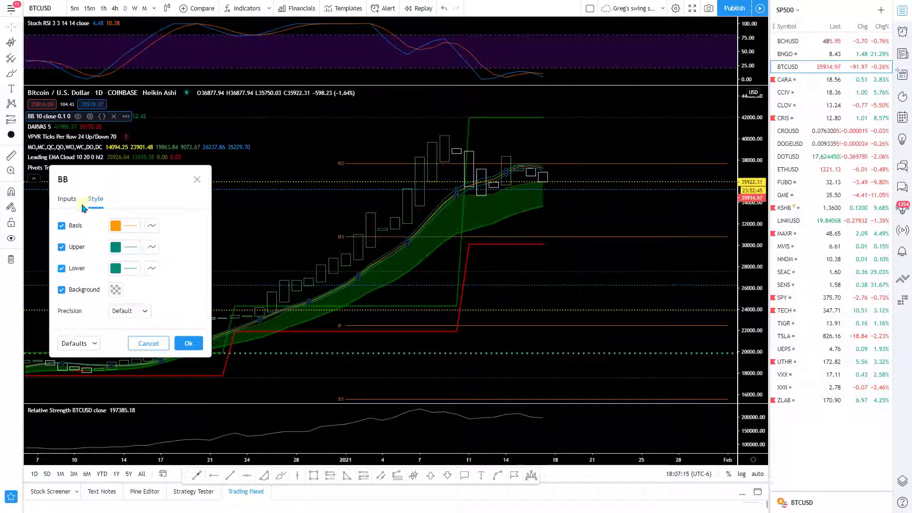
left_click(61, 248)
left_click(61, 269)
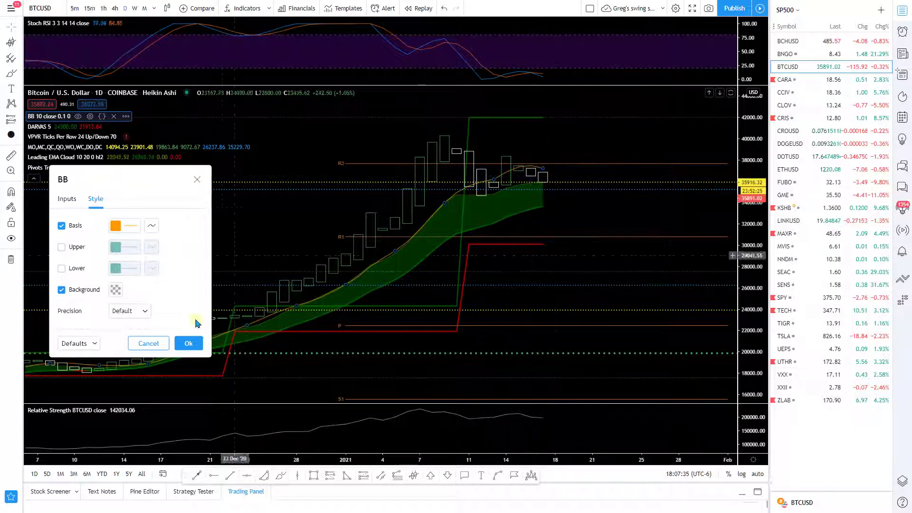
left_click(71, 201)
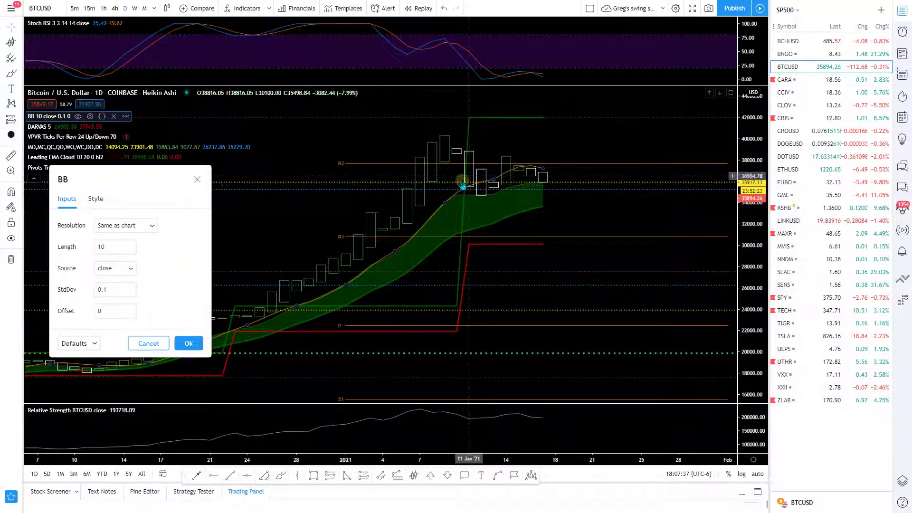
left_click(188, 345)
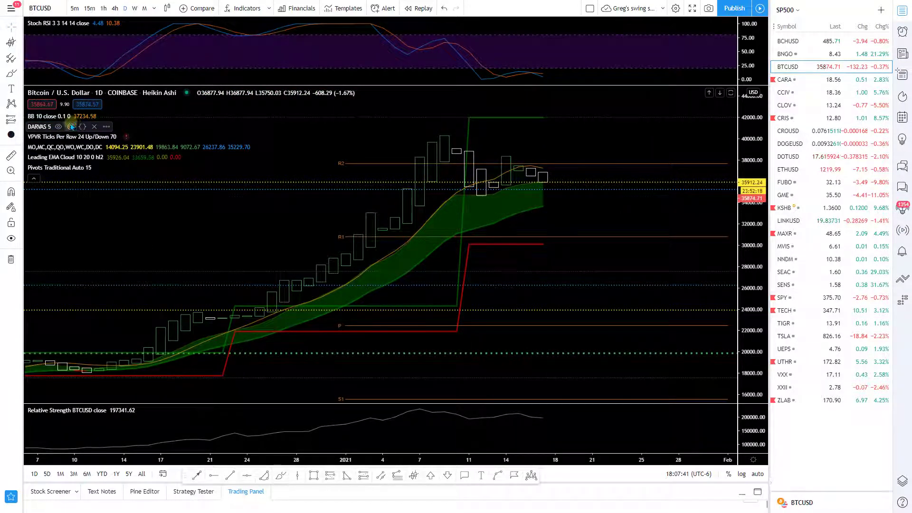
Open the DARVAS indicator's settings, try a box length of 2, then set it to 3 and accept the change.
left_click(71, 126)
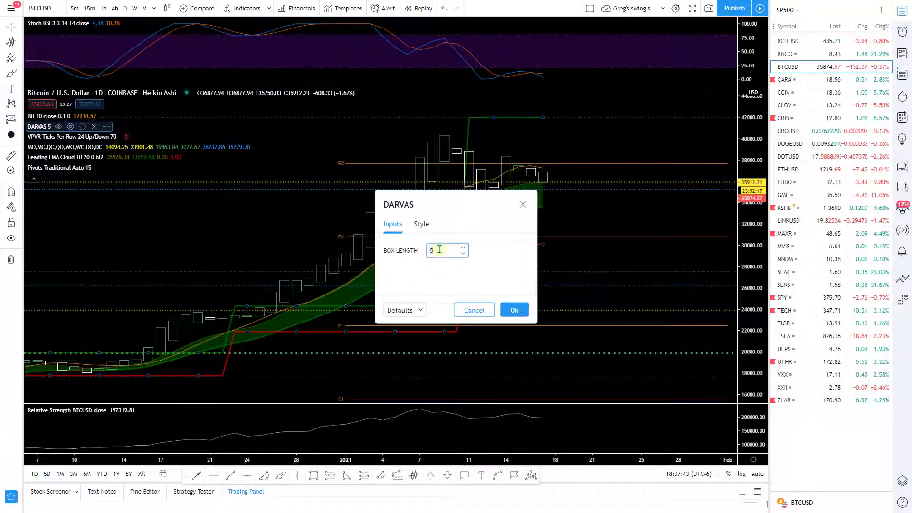
left_click(464, 254)
left_click(464, 254)
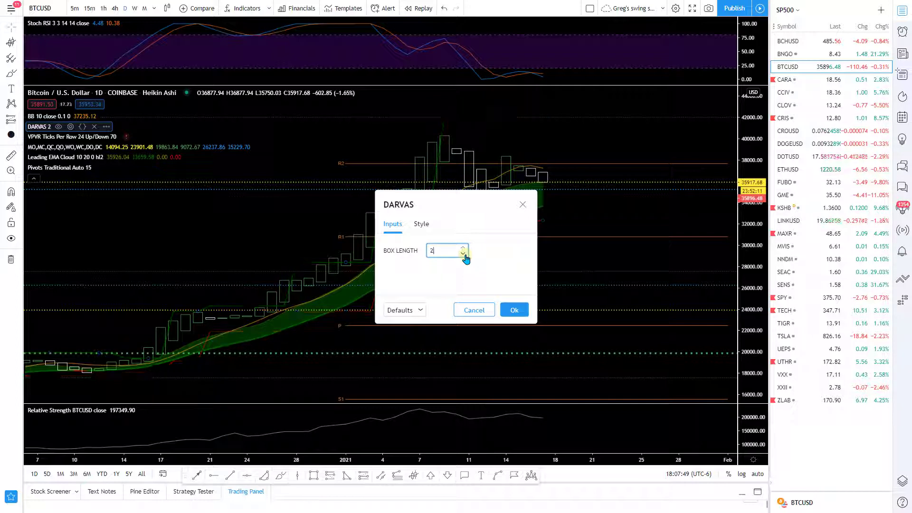
left_click(466, 248)
left_click_drag(491, 199, 240, 161)
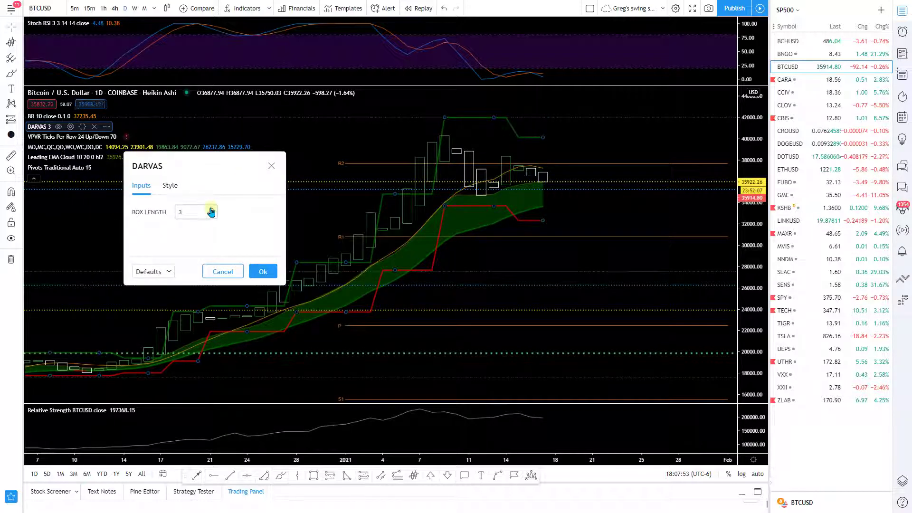
left_click(263, 272)
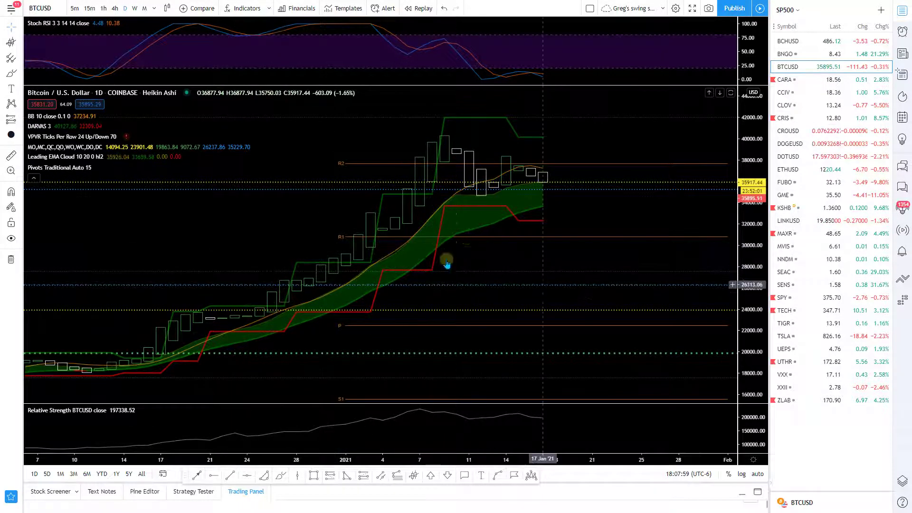
Review the VPVR indicator's input settings, with the dialog moved off the recent candles, and close it.
left_click_drag(211, 254, 226, 254)
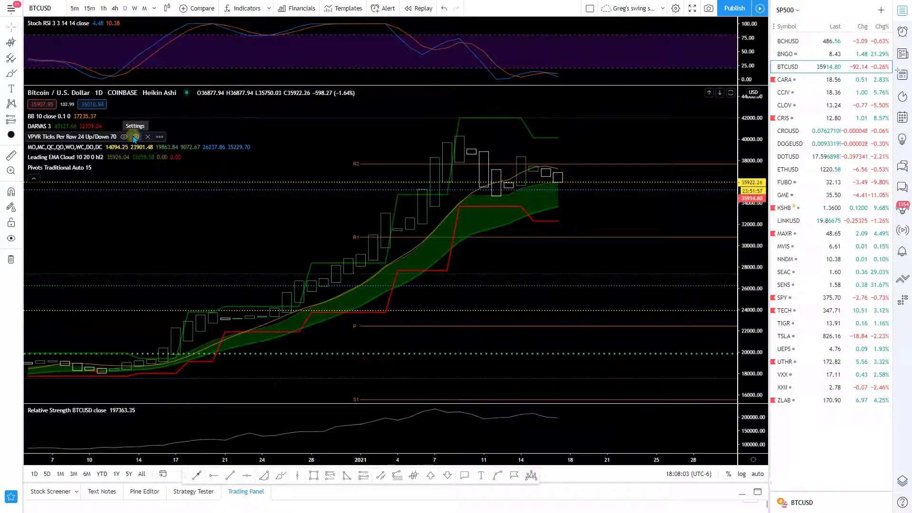
left_click(135, 137)
left_click_drag(464, 191, 167, 160)
left_click(147, 190)
left_click(118, 190)
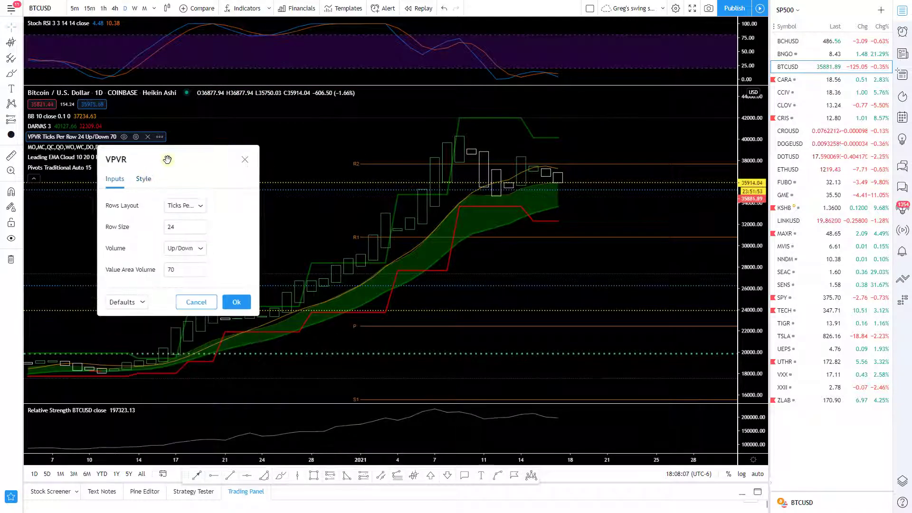
left_click(236, 302)
Switch the chart from BTCUSD to ETHUSD and bring its recent daily candles into view.
left_click_drag(291, 219, 376, 218)
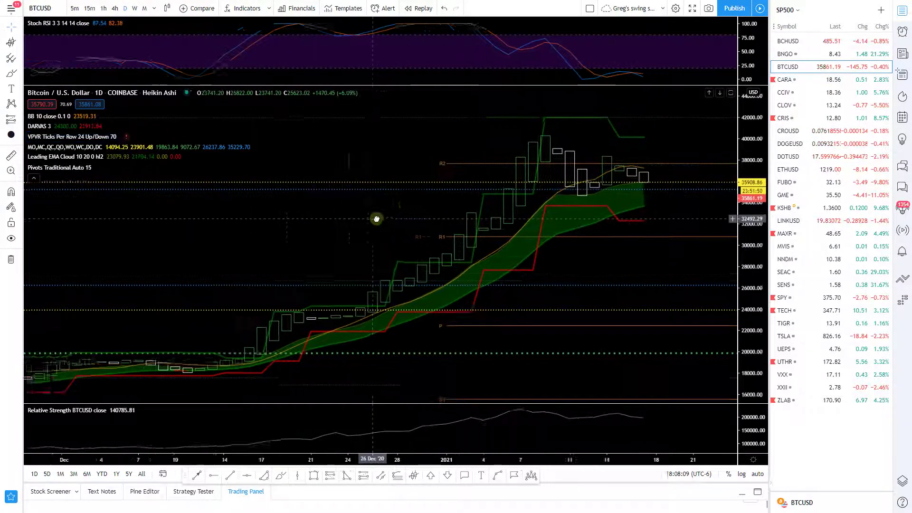
left_click(810, 172)
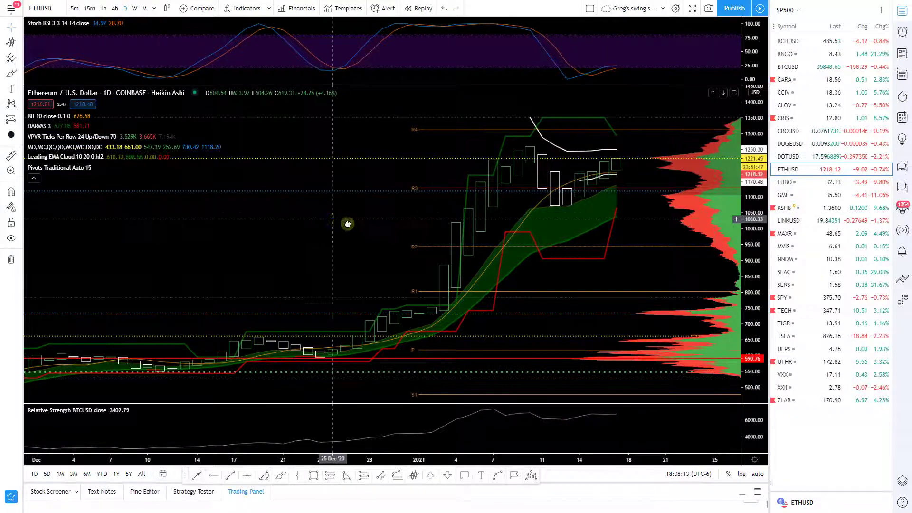
left_click_drag(347, 224, 346, 228)
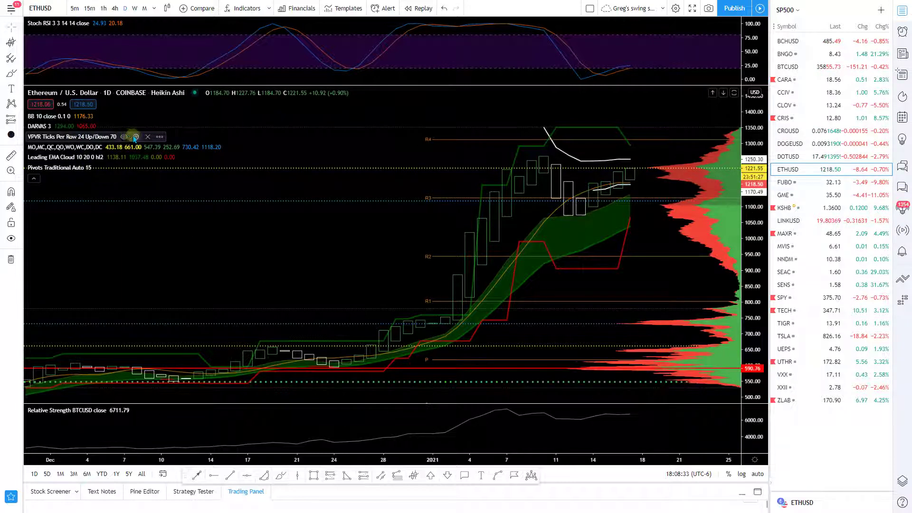
Check the VPVR inputs on the ETHUSD chart, close the settings, and examine the volume profile against the price levels.
left_click(135, 136)
left_click_drag(428, 186, 206, 197)
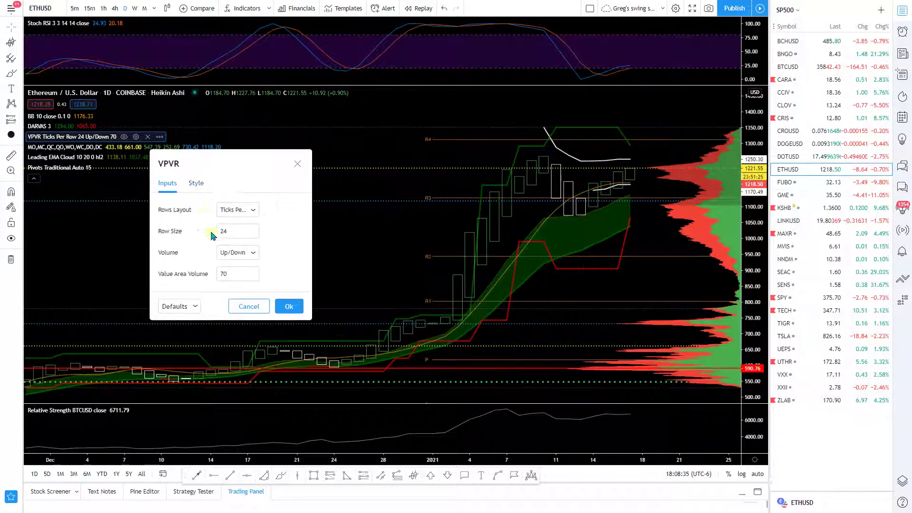
left_click(289, 306)
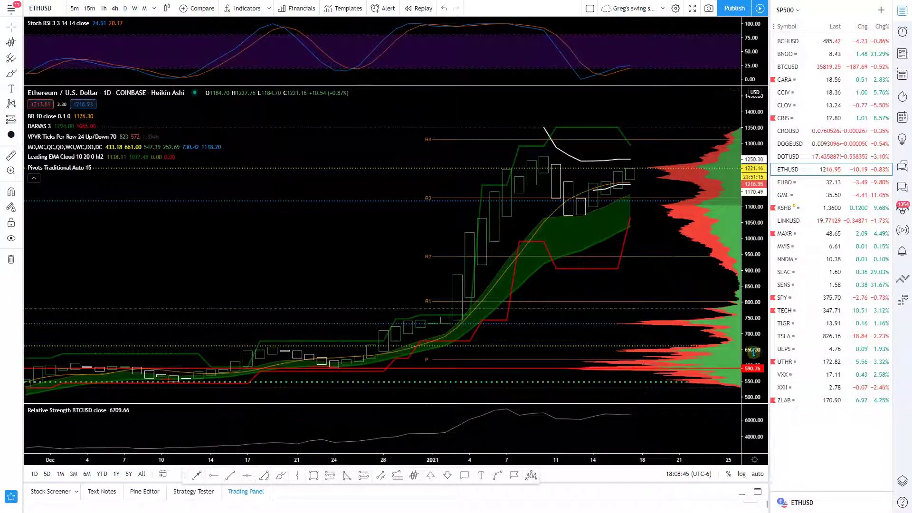
left_click_drag(587, 333, 591, 309)
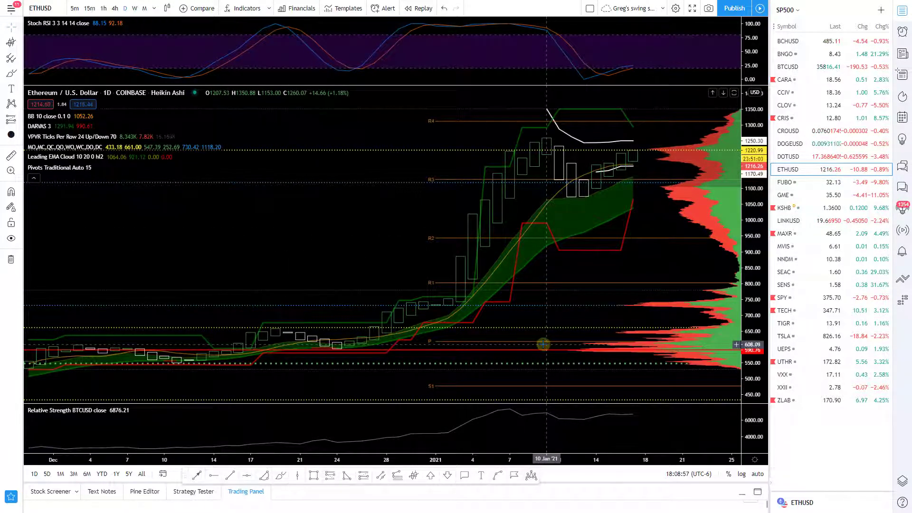
left_click_drag(611, 262, 574, 307)
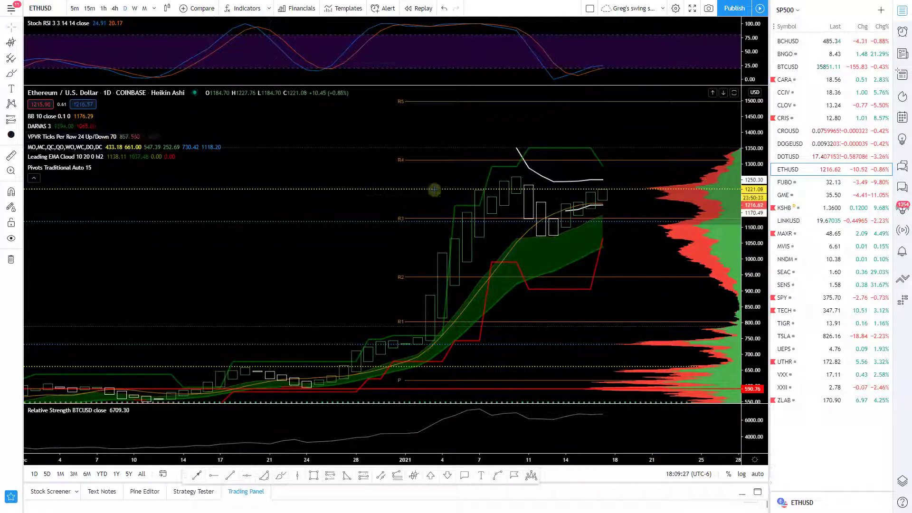
Look through the VPVR style settings and Rows Layout options, leaving the settings without changing anything.
left_click(136, 137)
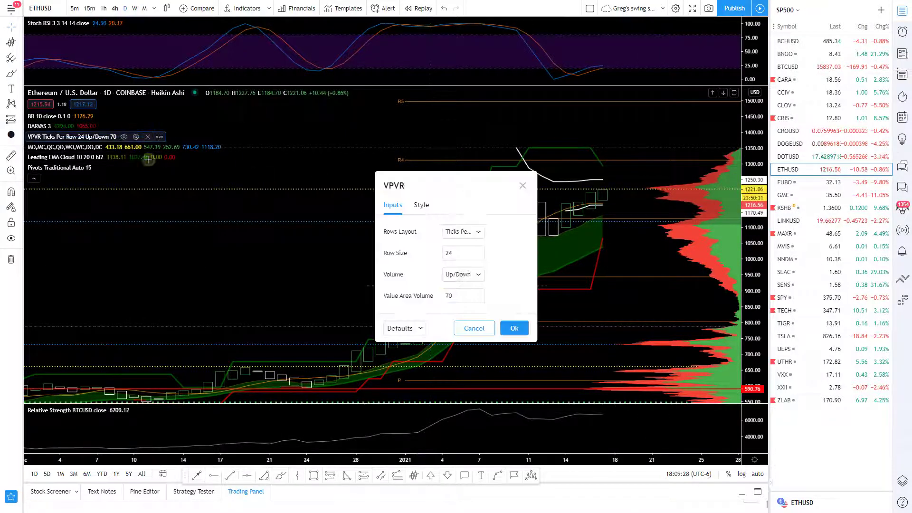
left_click(421, 205)
left_click(393, 205)
left_click(474, 232)
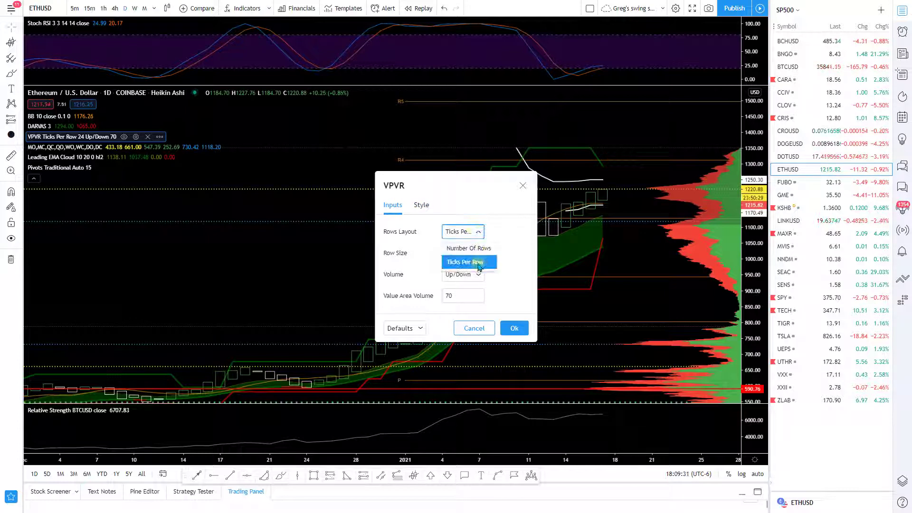
key("Escape")
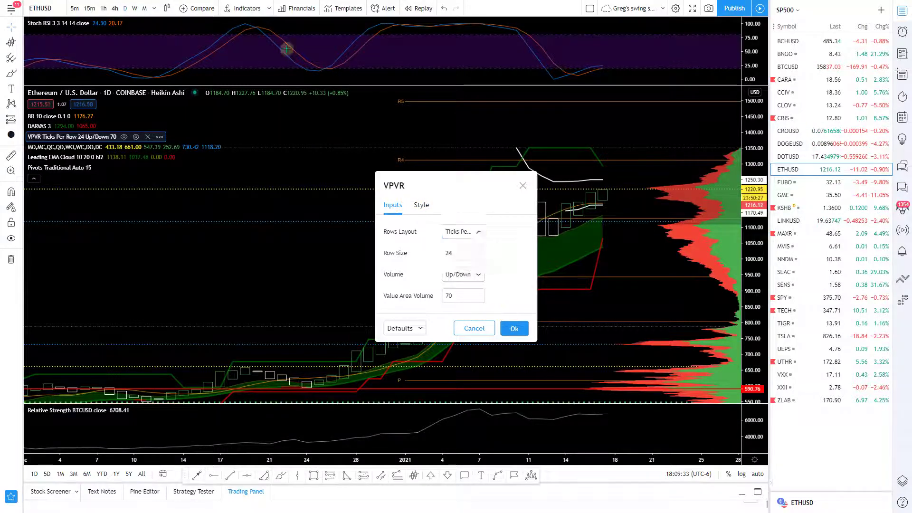
key("Escape")
Look up the Visible Range entry among the volume profile scripts in the indicator library and close the library.
left_click(243, 8)
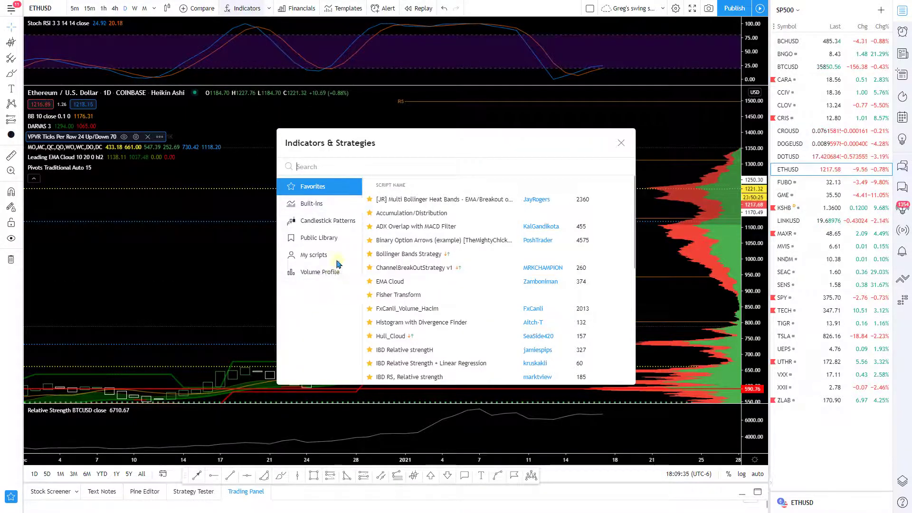
left_click(333, 272)
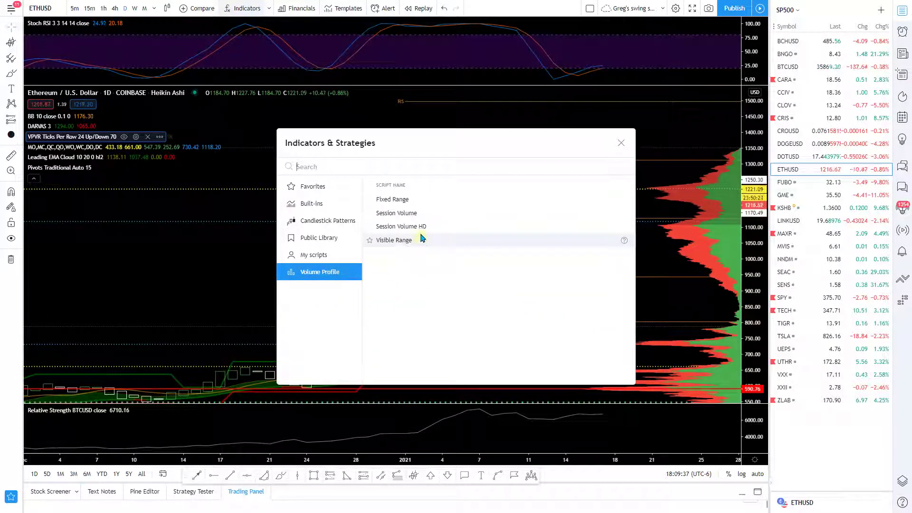
left_click(371, 241)
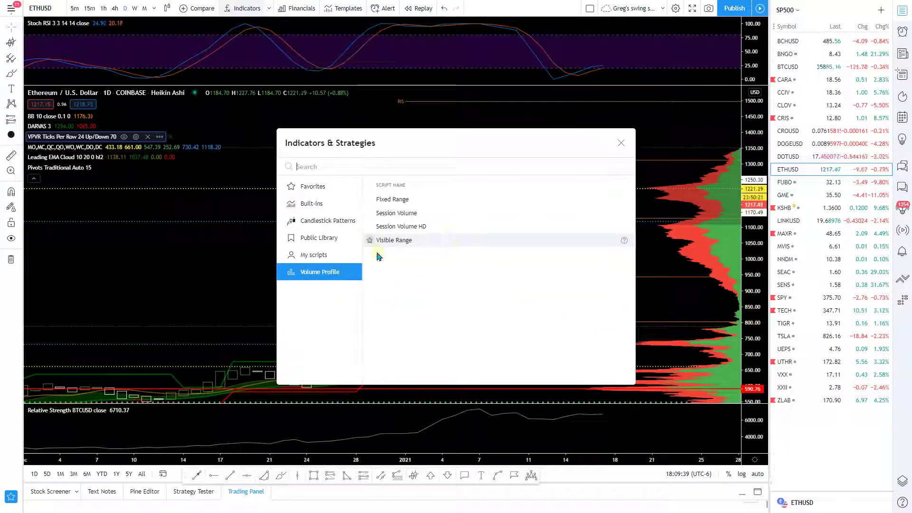
key("Escape")
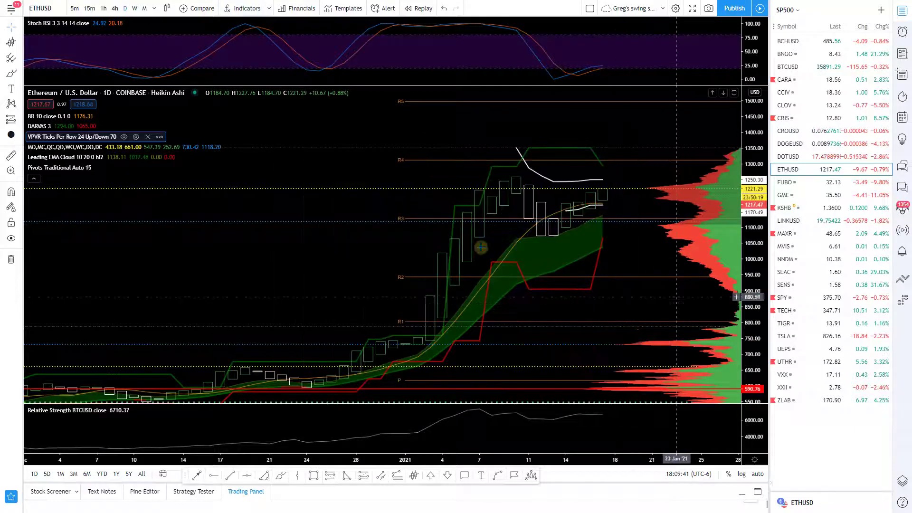
Open the VPVR settings, try the Number Of Rows layout, and return the rows layout to Ticks Per Row.
left_click(135, 137)
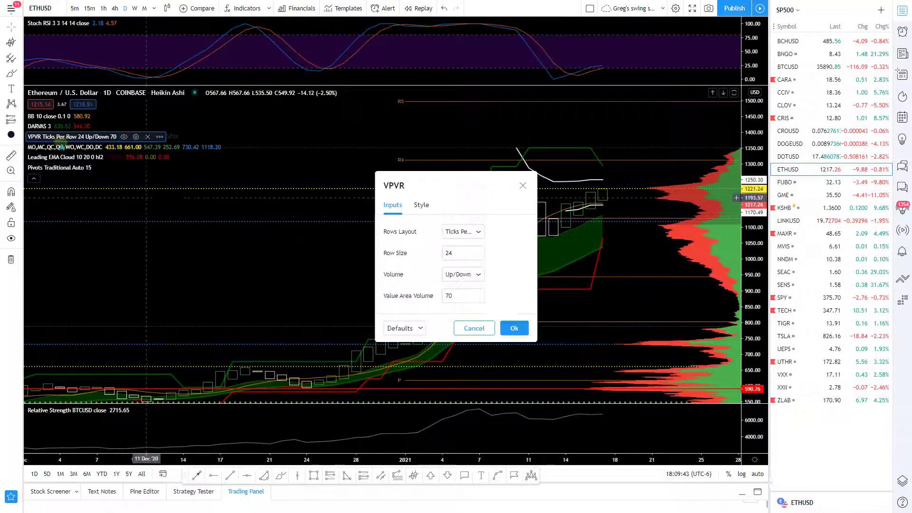
left_click(466, 234)
key("Up")
key("Return")
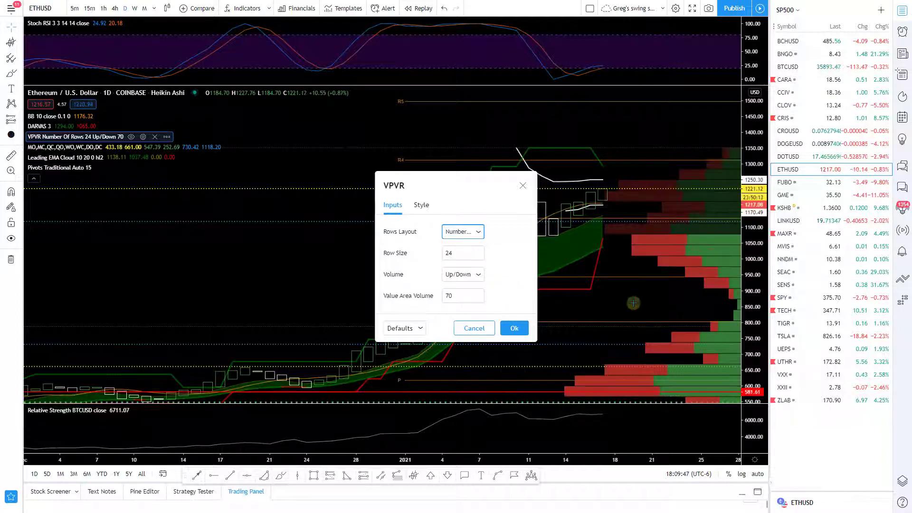
key("space")
key("Down")
key("Return")
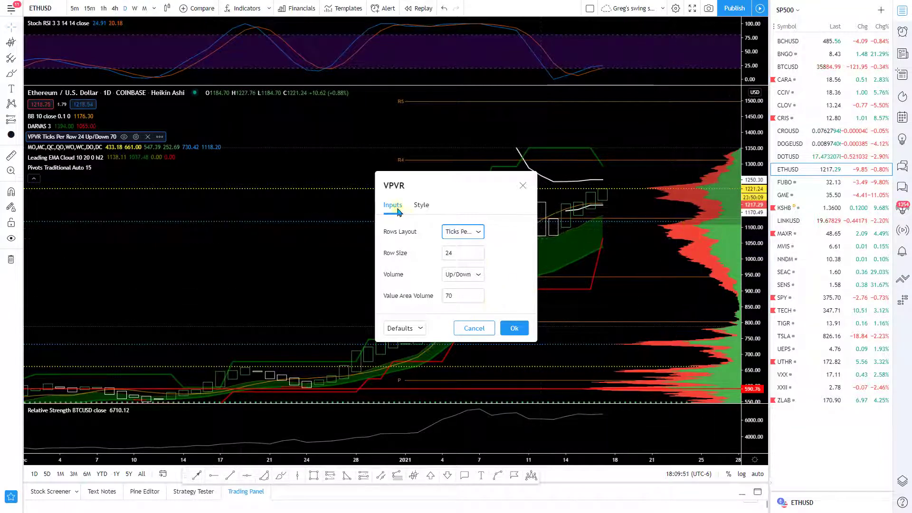
Give the VPVR indicator's POC line the thickest width and an orange color, and accept the settings.
left_click(420, 206)
left_click_drag(440, 176, 294, 101)
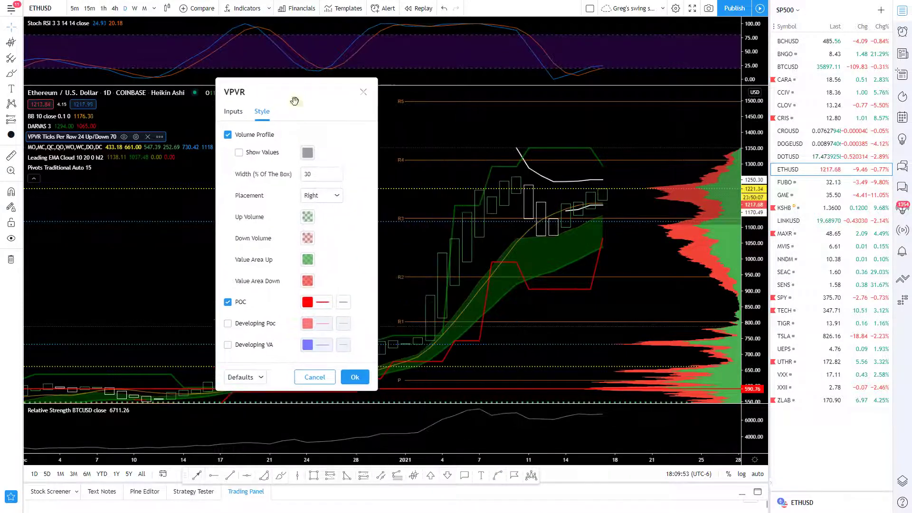
left_click(318, 304)
left_click(320, 303)
left_click(318, 303)
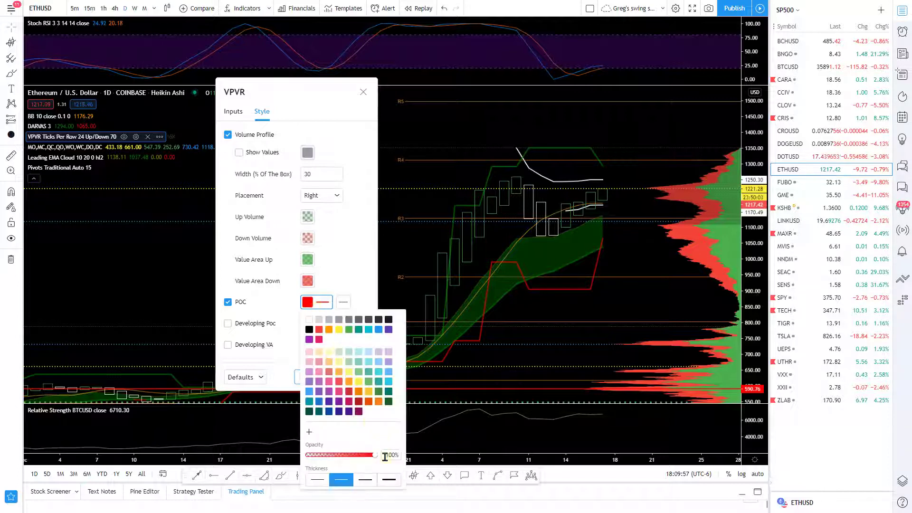
left_click(389, 481)
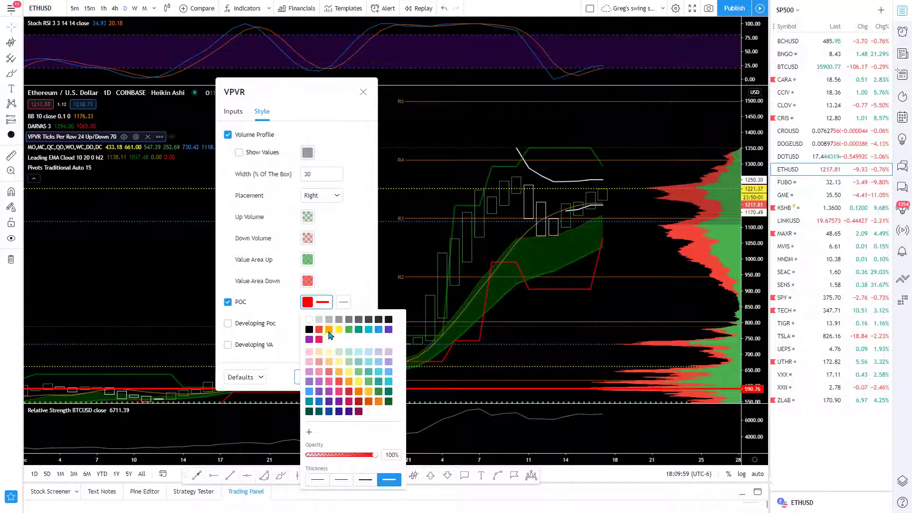
left_click(329, 331)
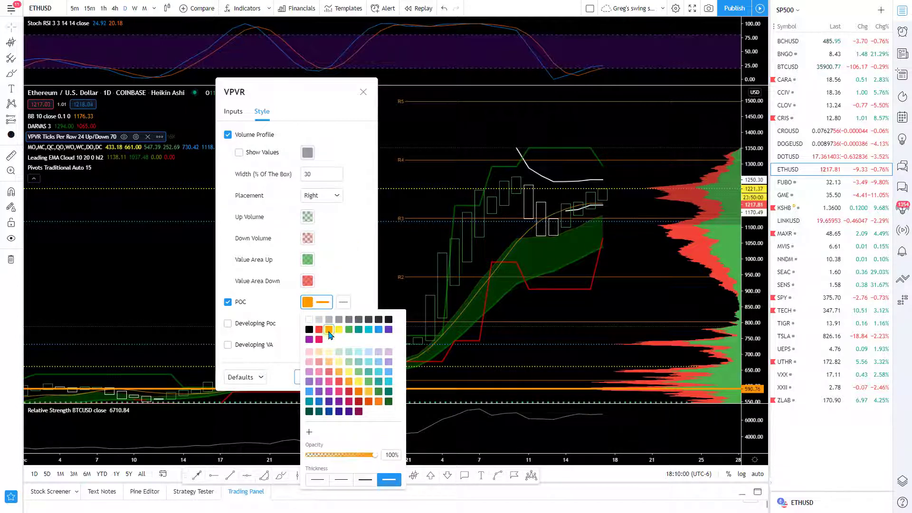
left_click(366, 288)
left_click(356, 377)
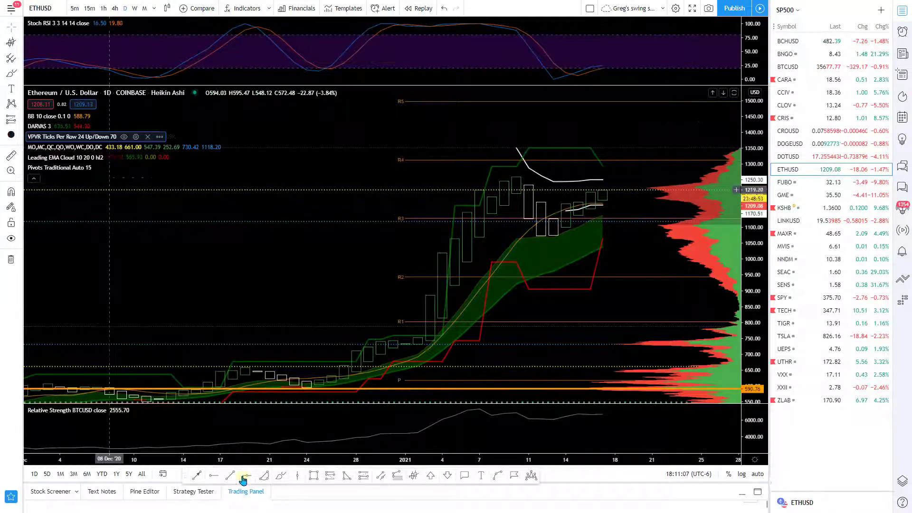
Place a horizontal line at about 1409 on the ETHUSD chart and change its color to orange.
key("alt+h")
left_click(383, 130)
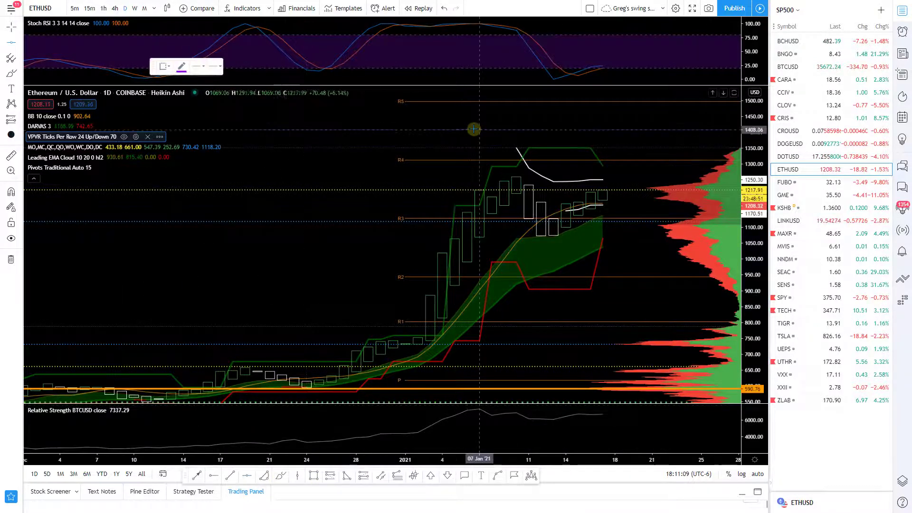
double_click(501, 129)
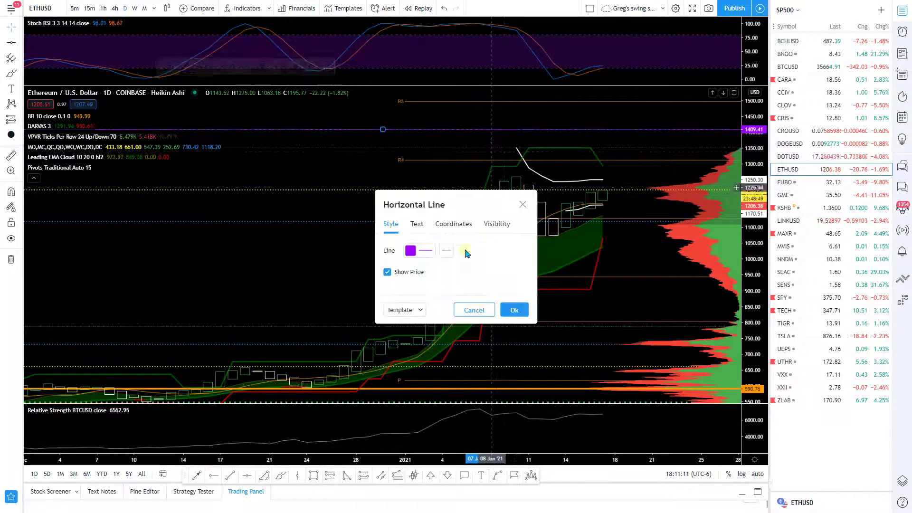
left_click(424, 252)
left_click(421, 287)
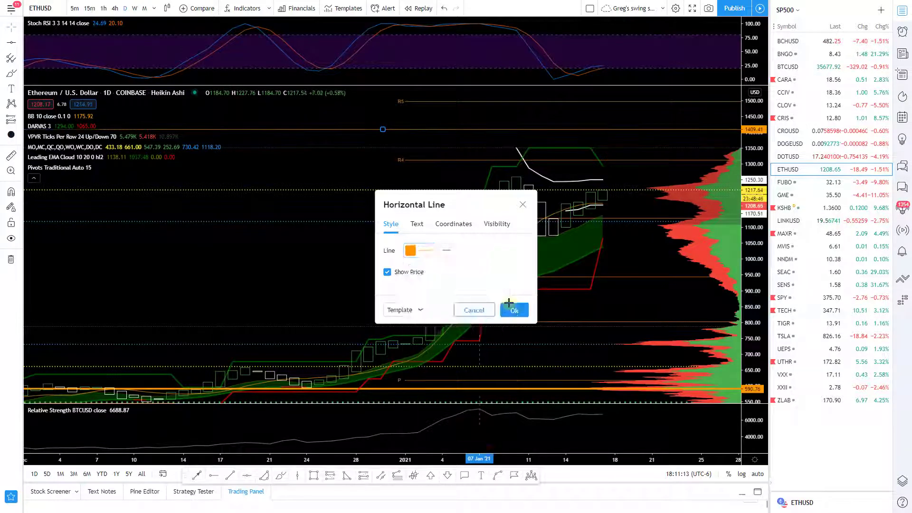
left_click(514, 310)
Raise the horizontal line to about 1421 and thicken it to match the POC line.
left_click_drag(362, 132, 368, 126)
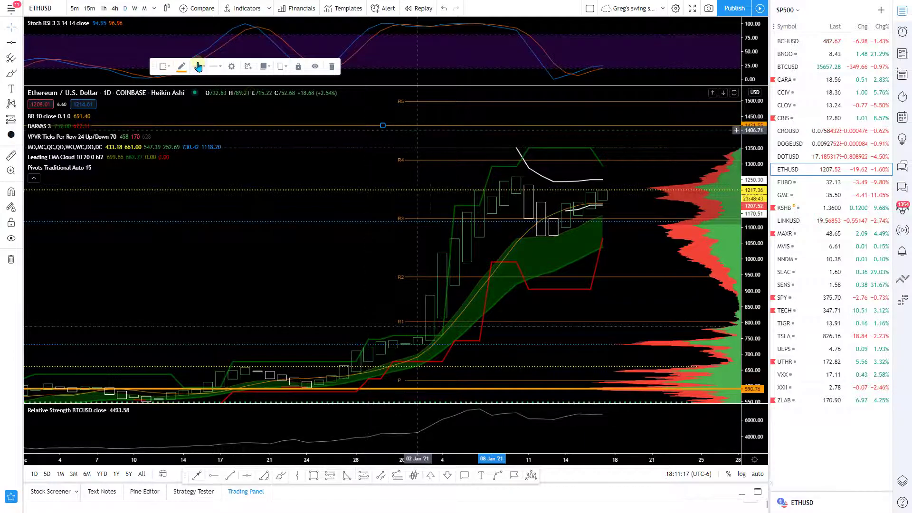
left_click(383, 209)
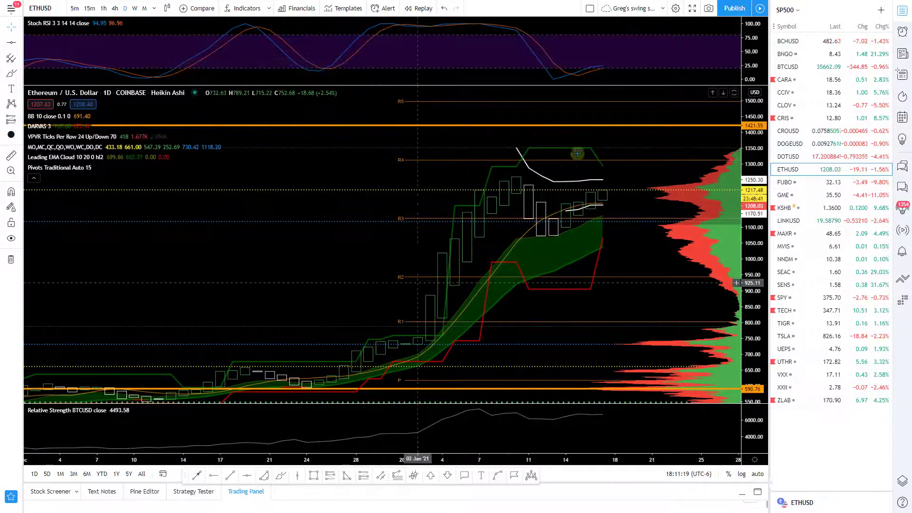
left_click_drag(590, 125, 591, 125)
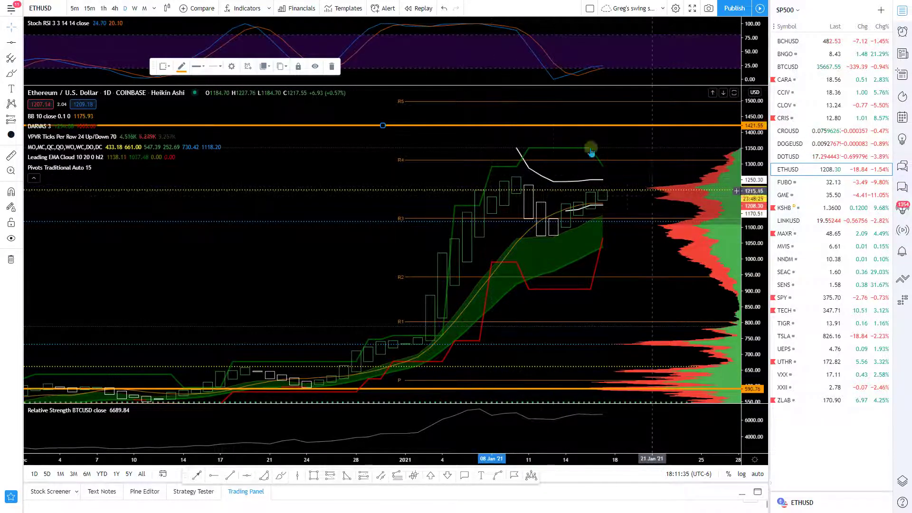
left_click_drag(541, 171, 530, 171)
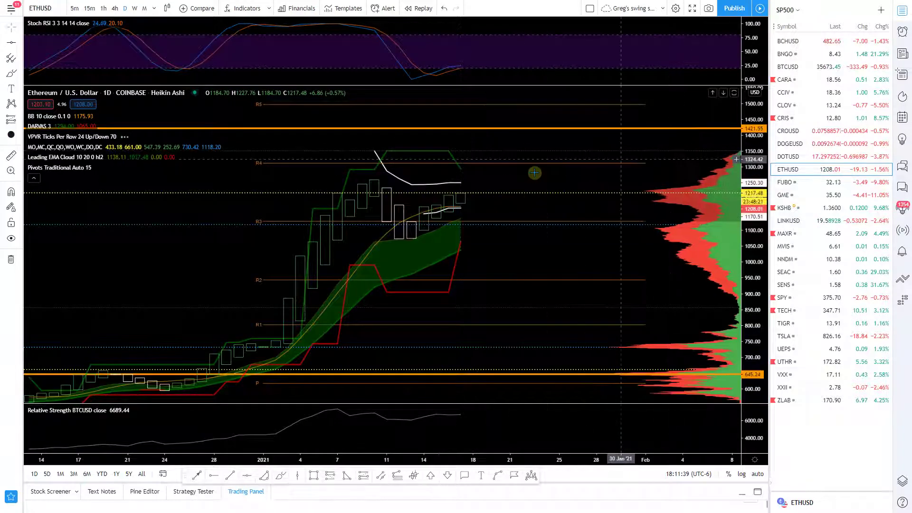
left_click_drag(534, 171, 686, 154)
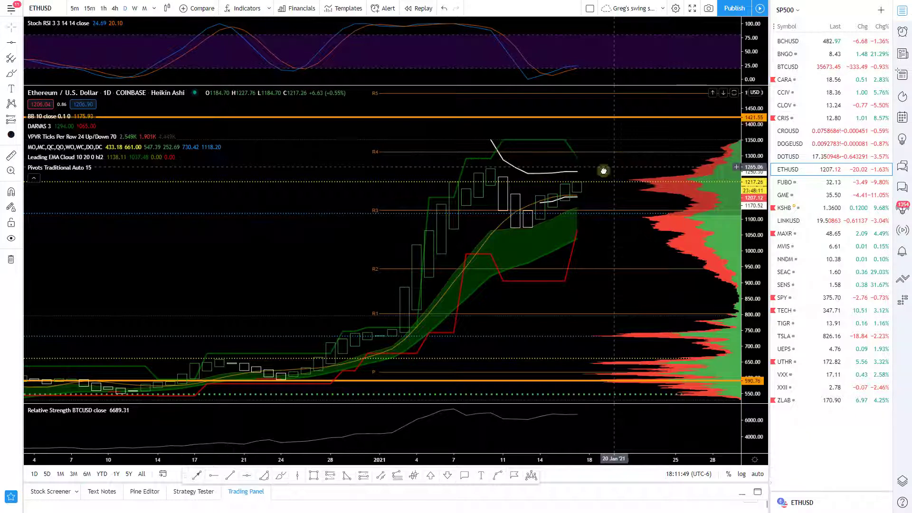
scroll(603, 171, "right", 3)
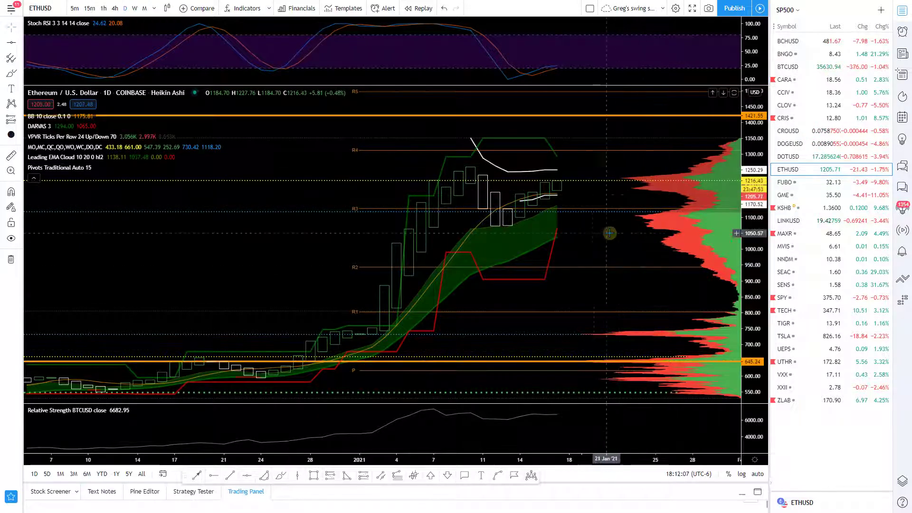
left_click_drag(628, 232, 637, 232)
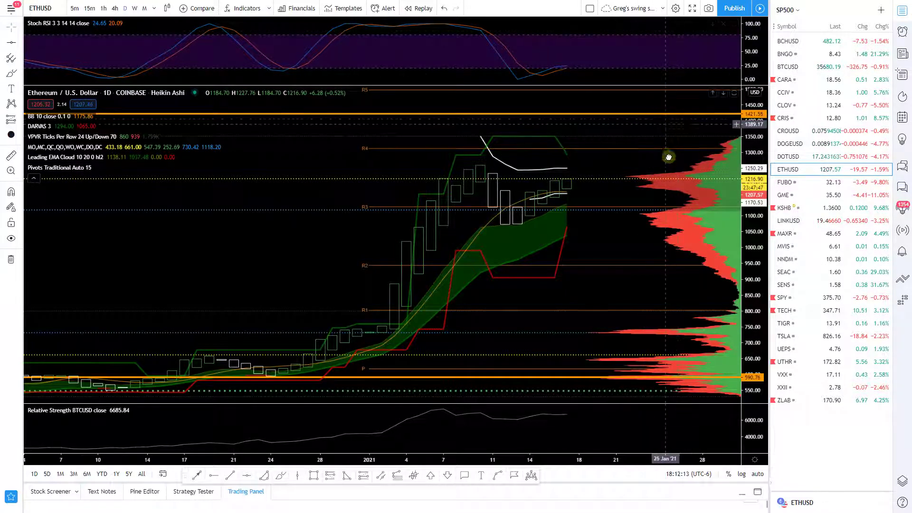
left_click_drag(670, 123, 676, 164)
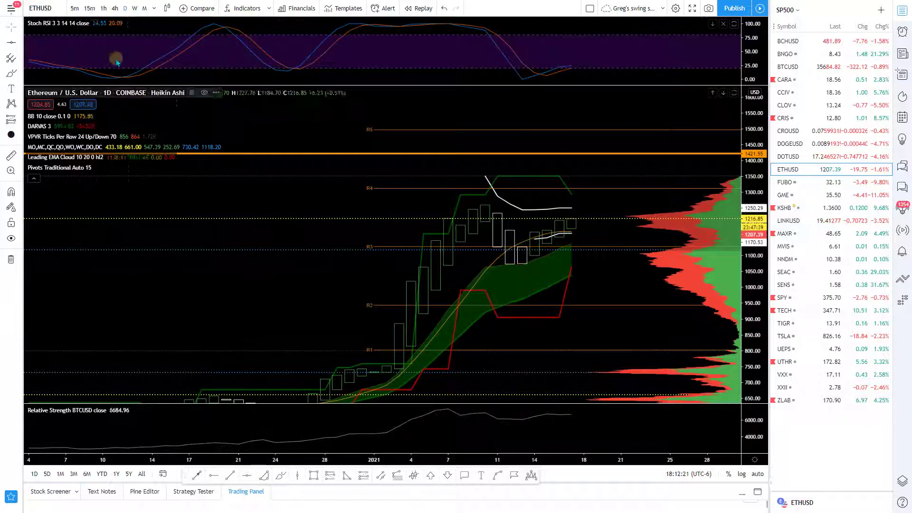
left_click(245, 8)
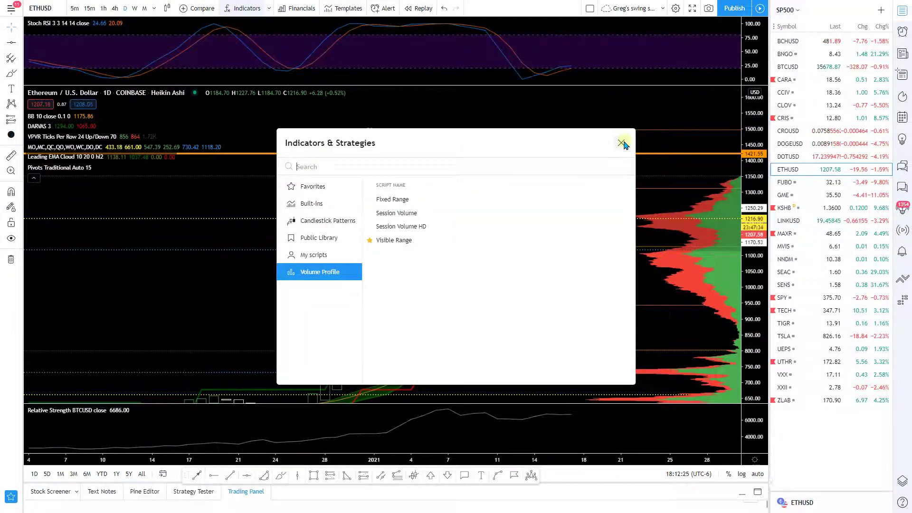
left_click(264, 136)
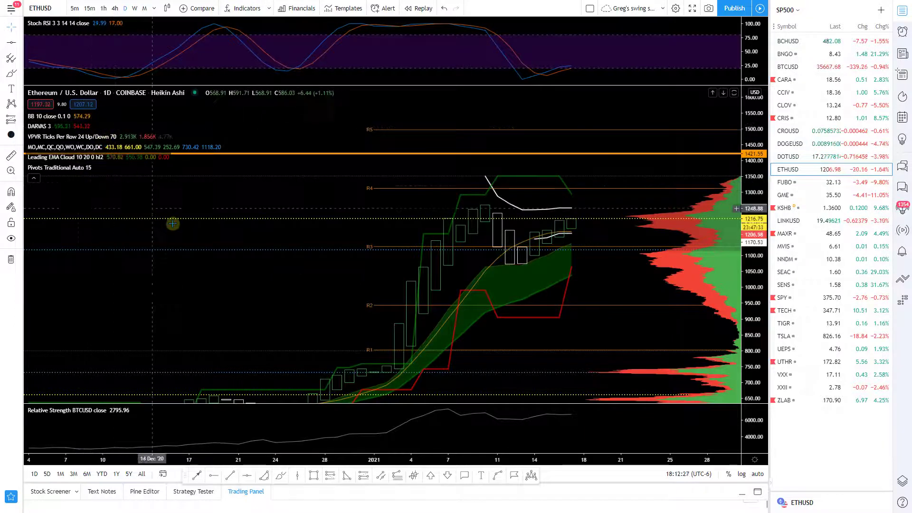
Review the style settings of the MO,MC,QC,QO,WO,WC,DO,DC indicator, moving the dialog off the candles, and accept them.
mouse_move(125, 172)
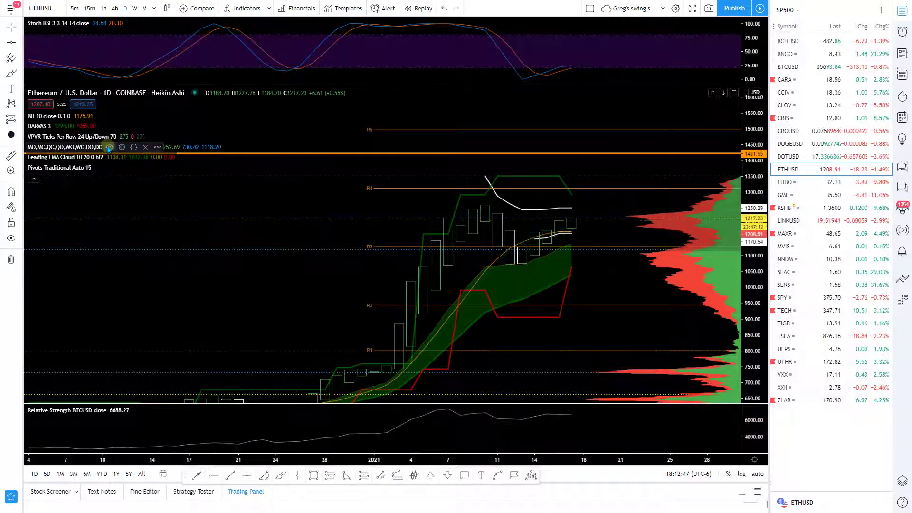
left_click(120, 147)
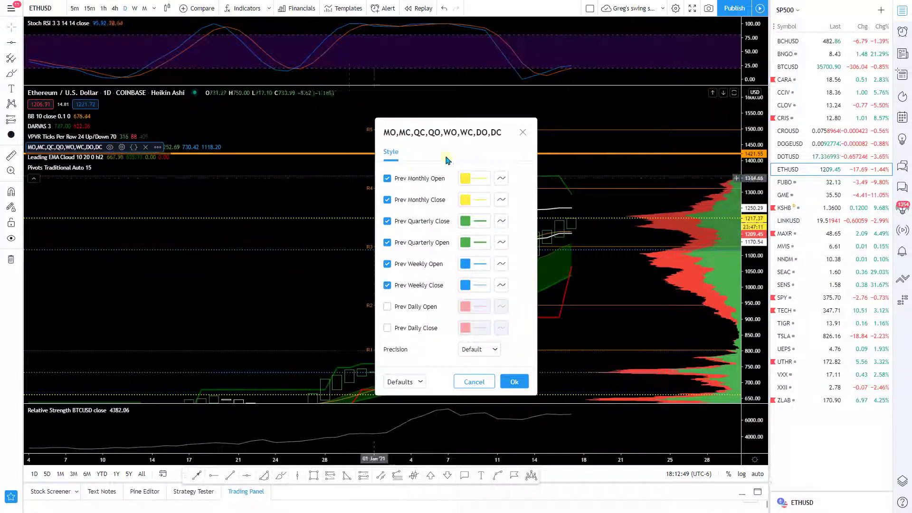
left_click(527, 127)
left_click(247, 9)
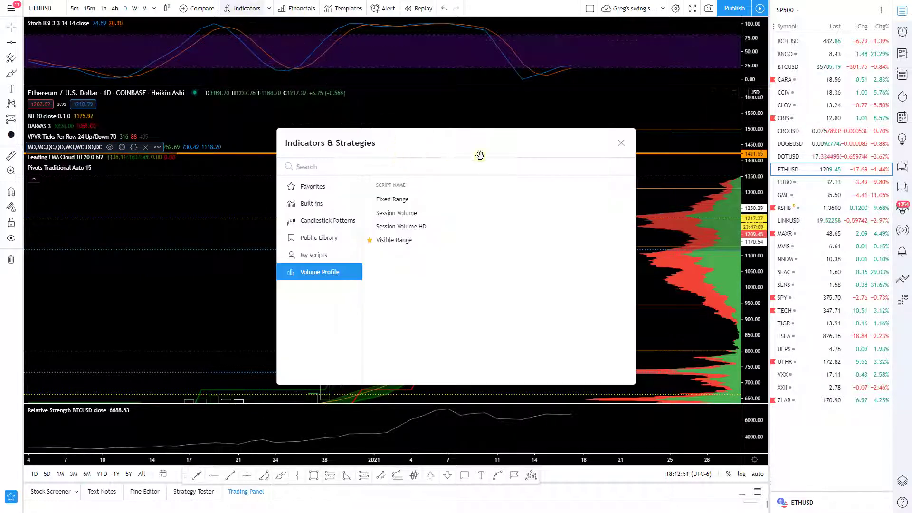
left_click(622, 143)
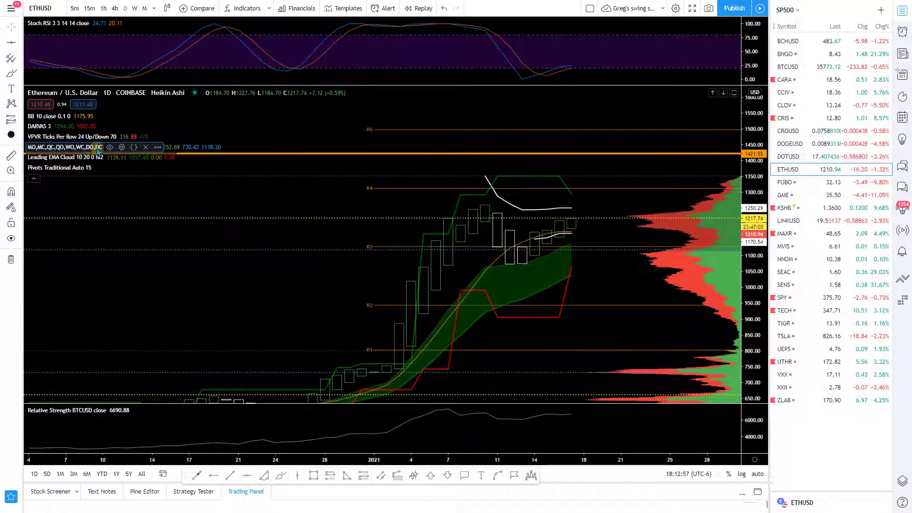
left_click(122, 147)
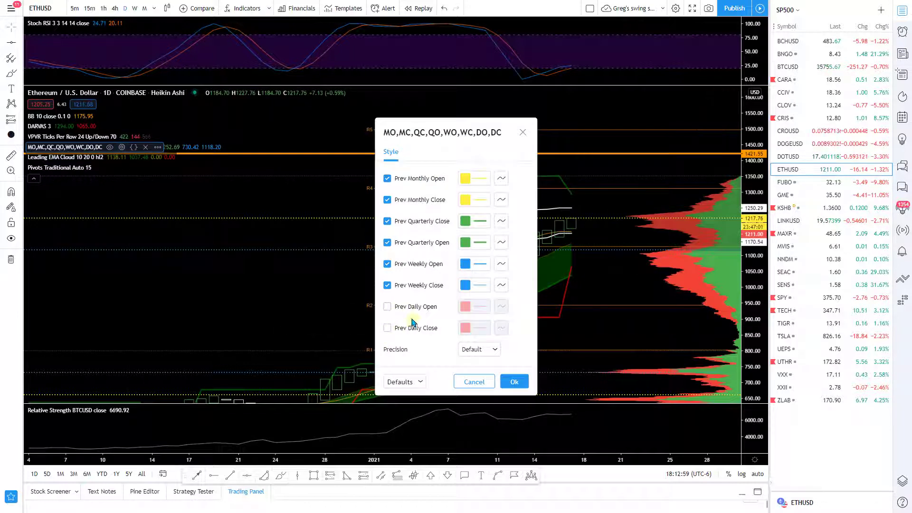
left_click_drag(442, 135, 267, 128)
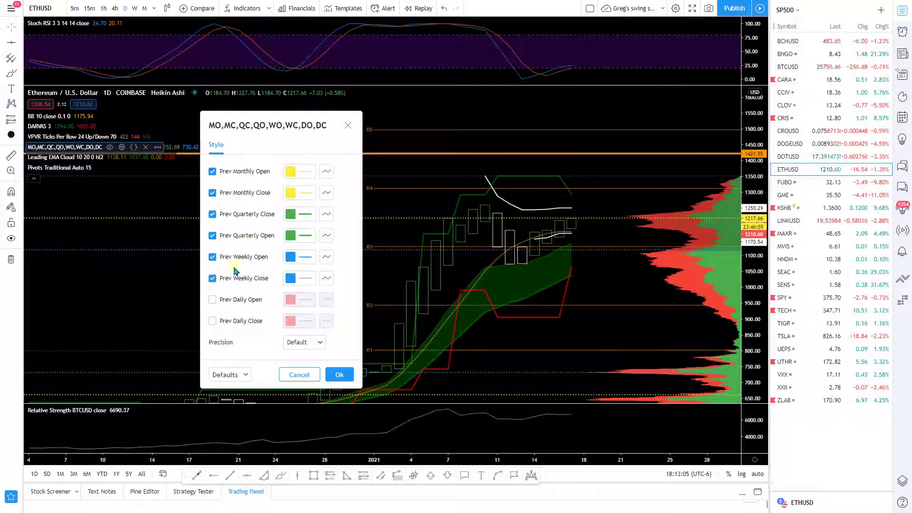
left_click(336, 376)
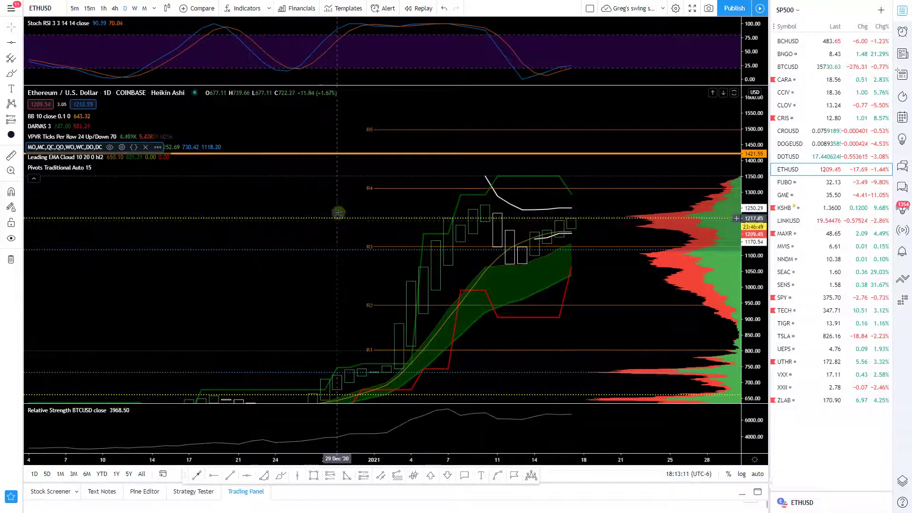
Change the Last Price Line color to purple in the chart's symbol settings and accept the change.
left_click(675, 8)
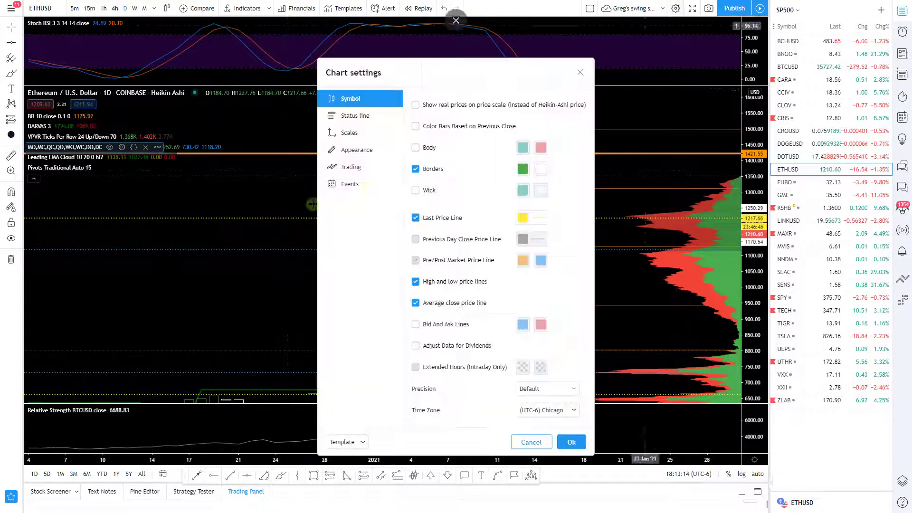
left_click(373, 168)
left_click(372, 149)
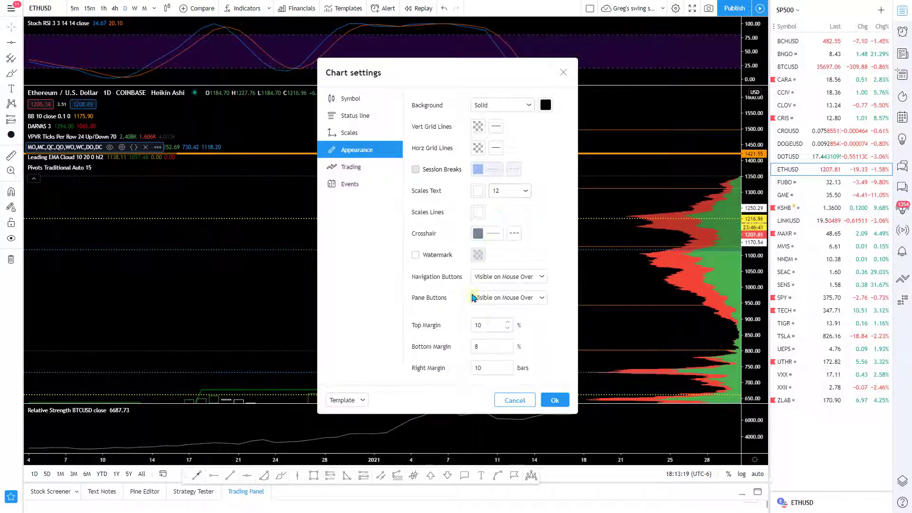
left_click(352, 99)
left_click(364, 148)
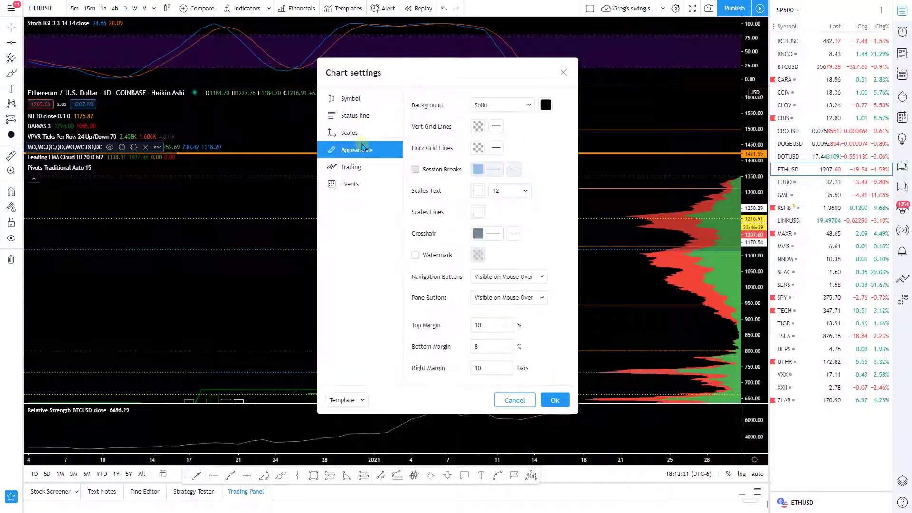
left_click(362, 126)
left_click(359, 109)
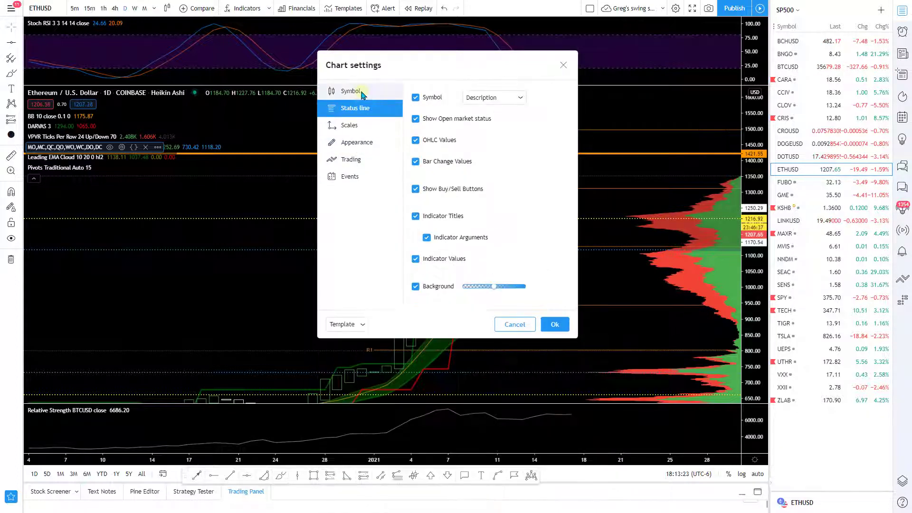
left_click(363, 93)
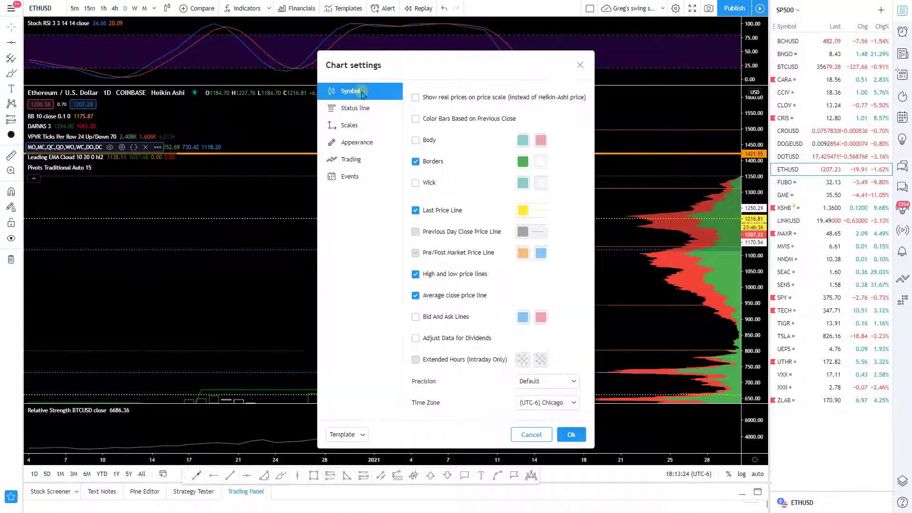
left_click(541, 211)
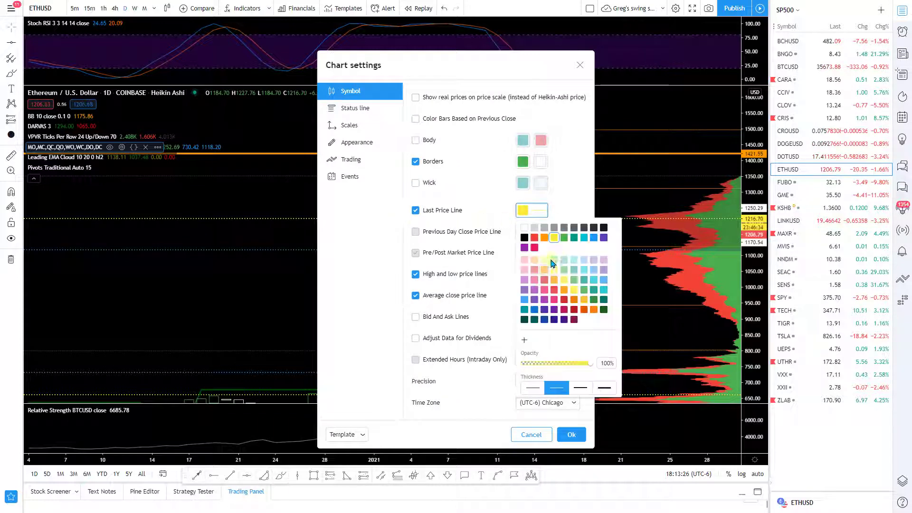
left_click(524, 247)
left_click(589, 396)
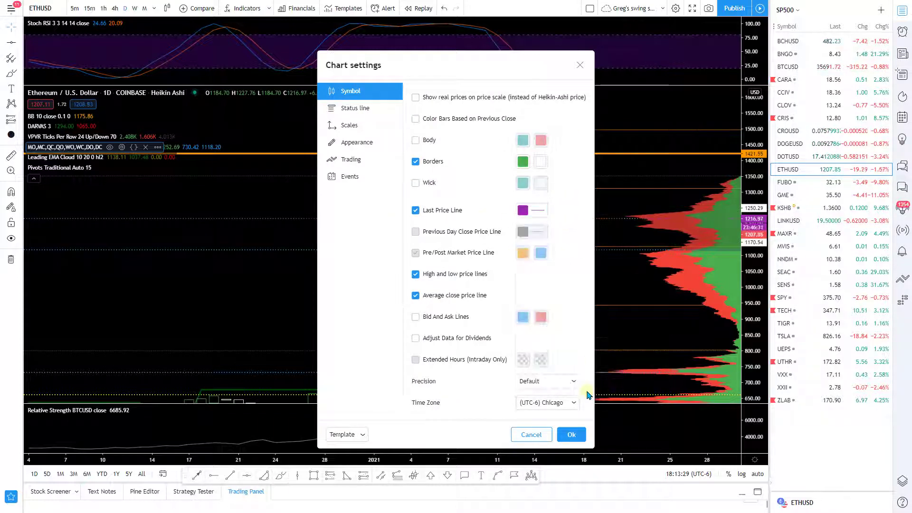
left_click(574, 436)
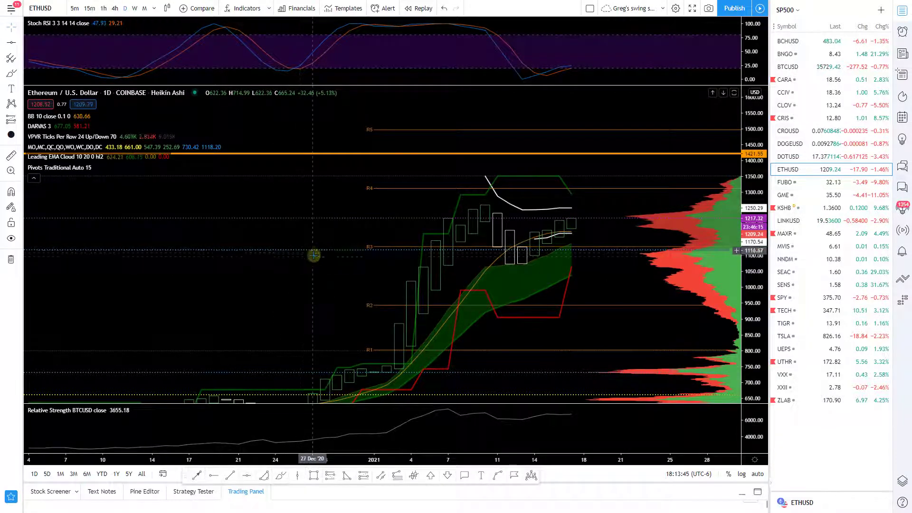
Examine the previous monthly, quarterly and weekly open and close lines against the ETHUSD candles and volume profile, from the lowest levels to current price.
left_click_drag(366, 272, 365, 271)
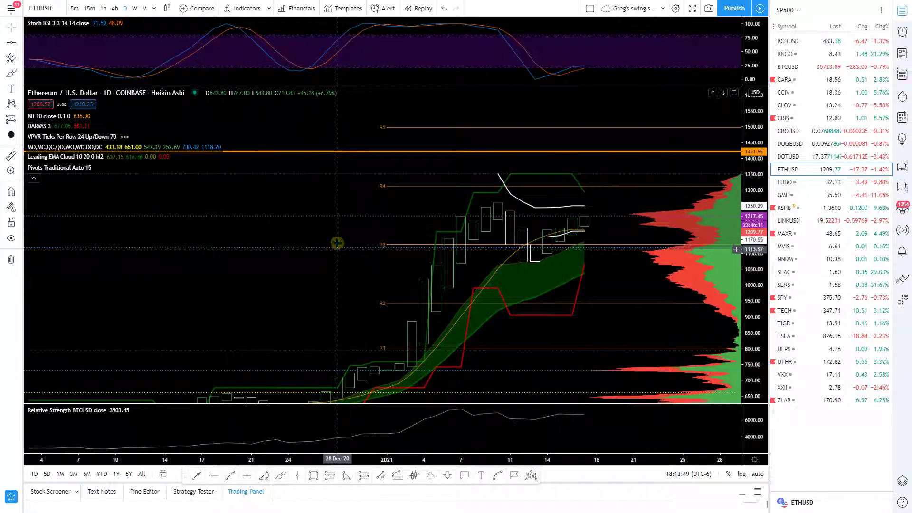
left_click_drag(334, 257, 296, 296)
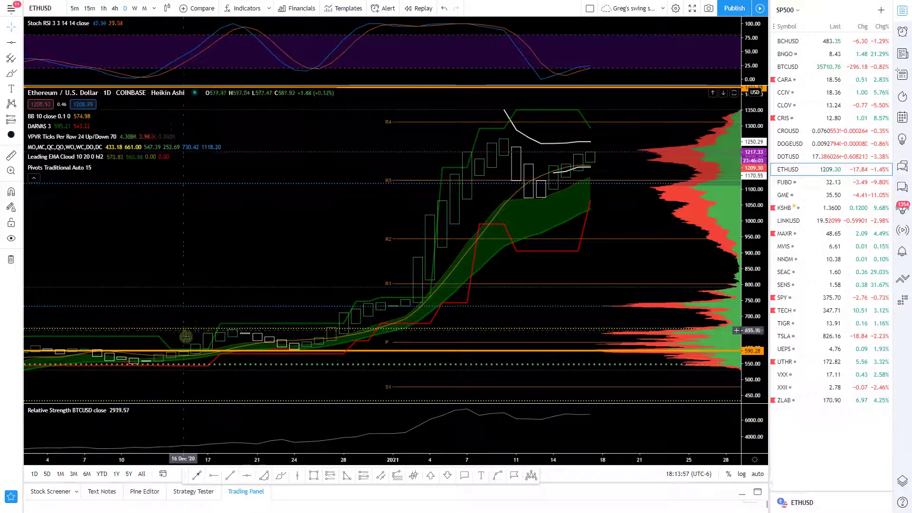
left_click_drag(333, 250, 332, 155)
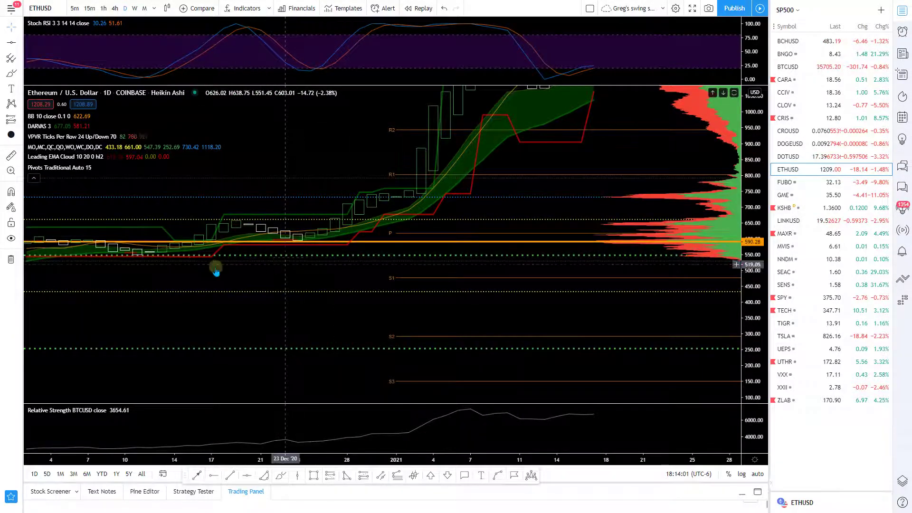
left_click_drag(213, 265, 409, 278)
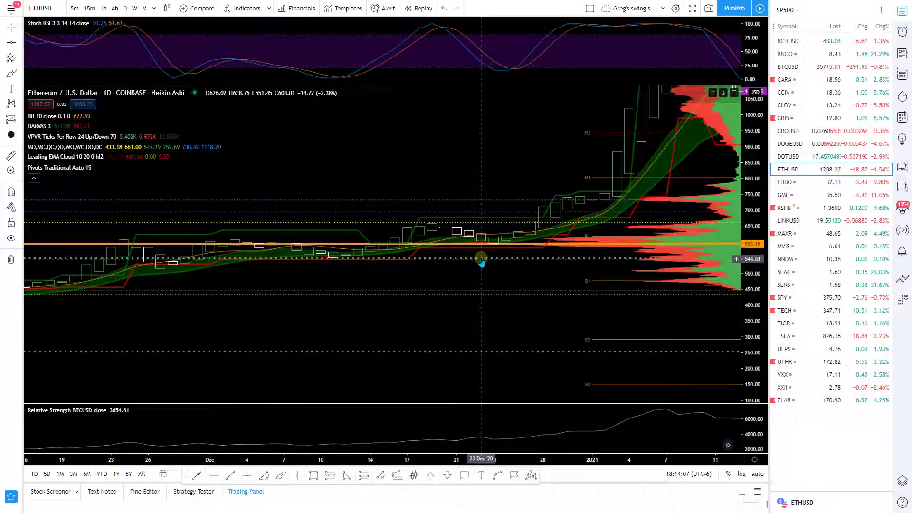
left_click_drag(501, 269, 324, 261)
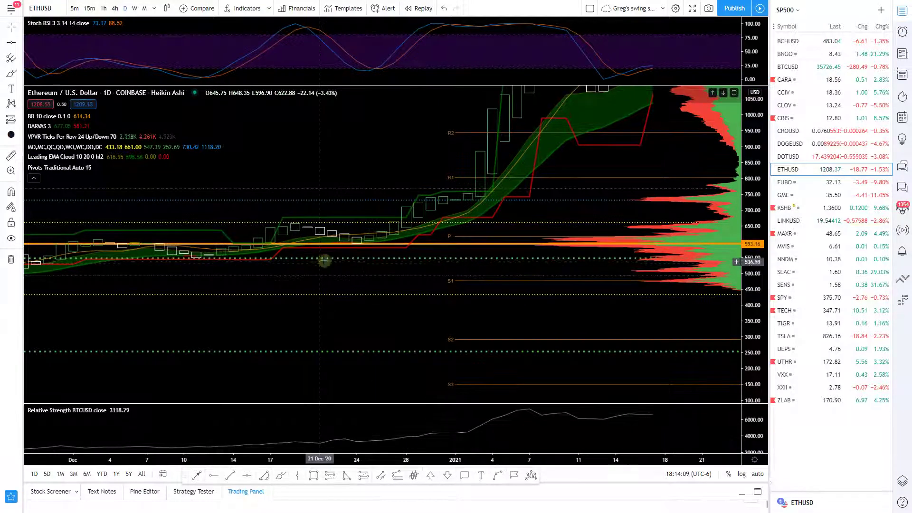
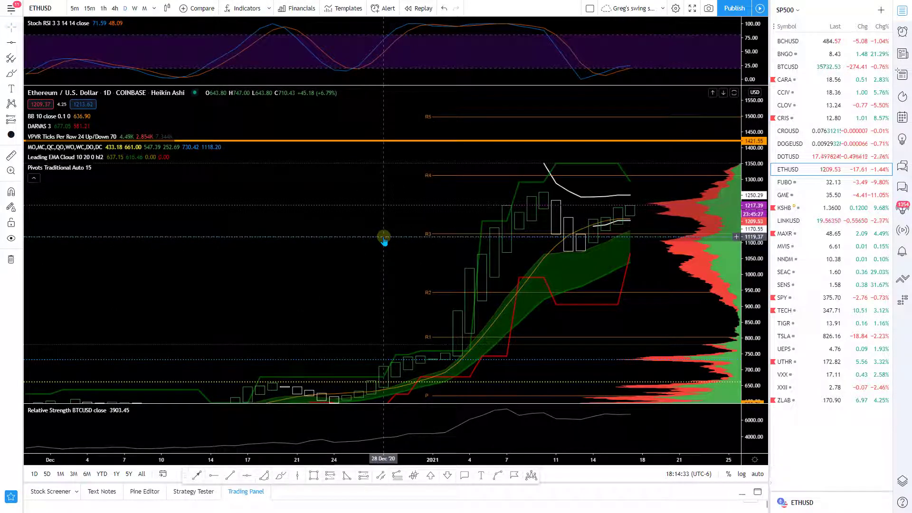
left_click_drag(384, 239, 584, 251)
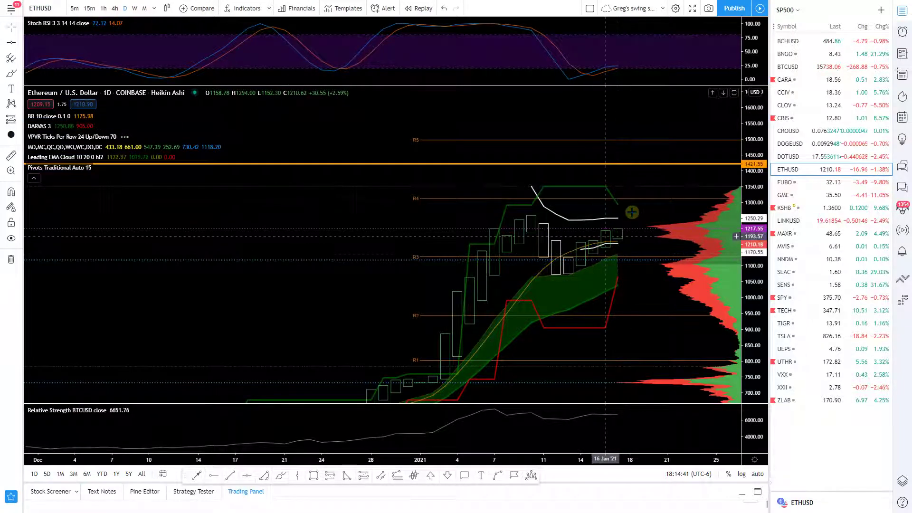
left_click_drag(361, 245, 330, 370)
mouse_move(330, 309)
left_mouse_down()
mouse_move(346, 250)
mouse_move(346, 316)
left_mouse_up()
left_click_drag(351, 228, 357, 360)
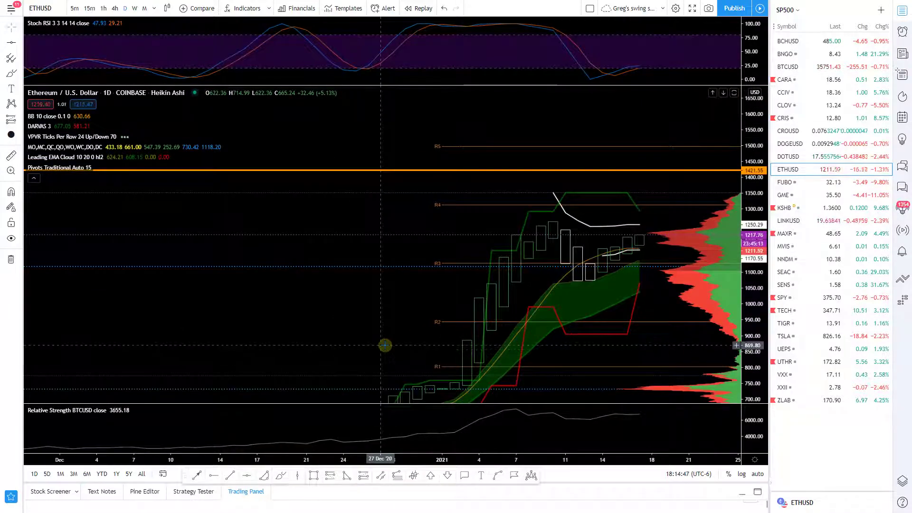
left_click_drag(662, 343, 575, 264)
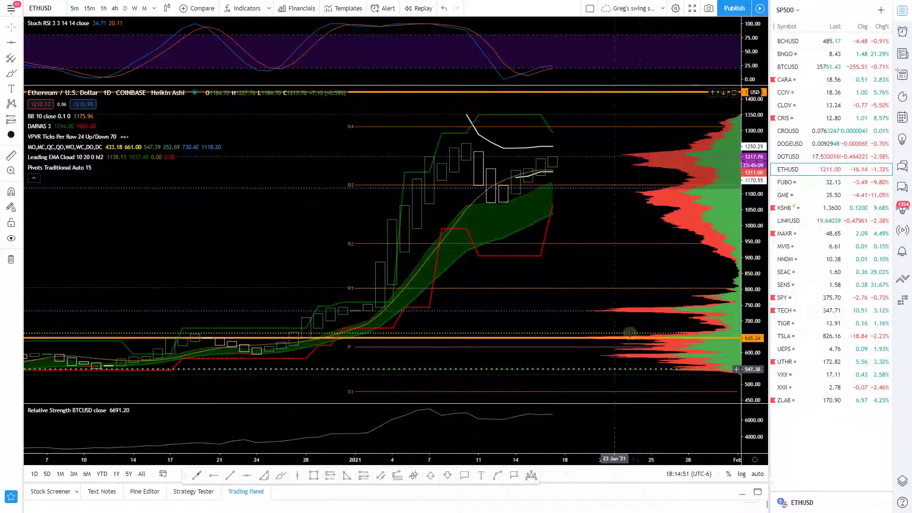
left_click_drag(641, 309, 659, 299)
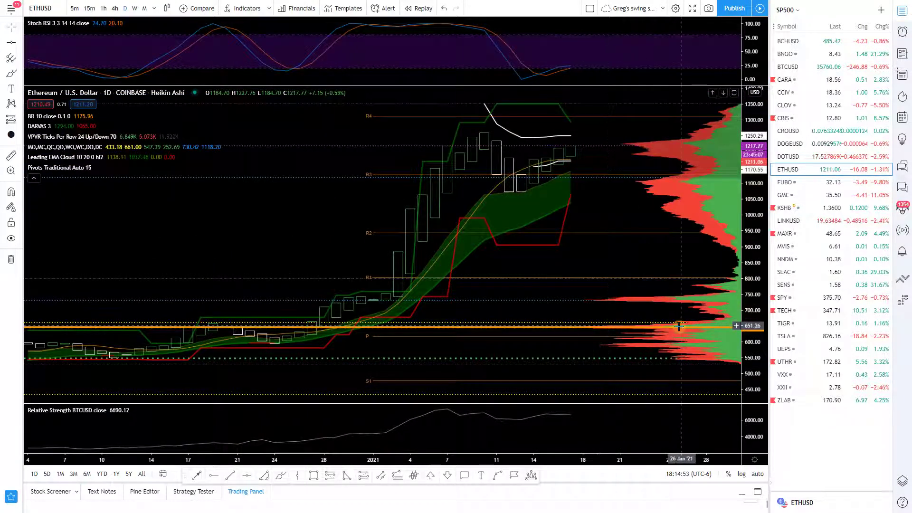
left_click_drag(631, 299, 652, 374)
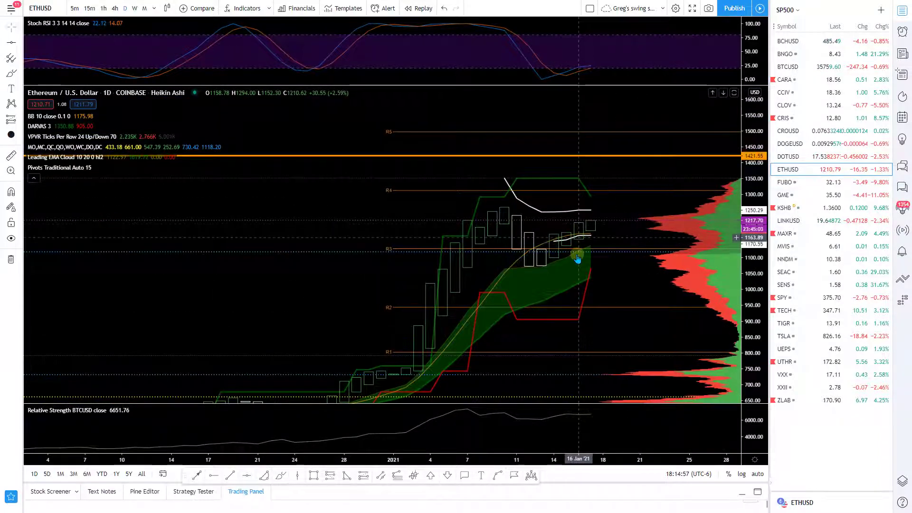
left_click_drag(615, 305, 618, 324)
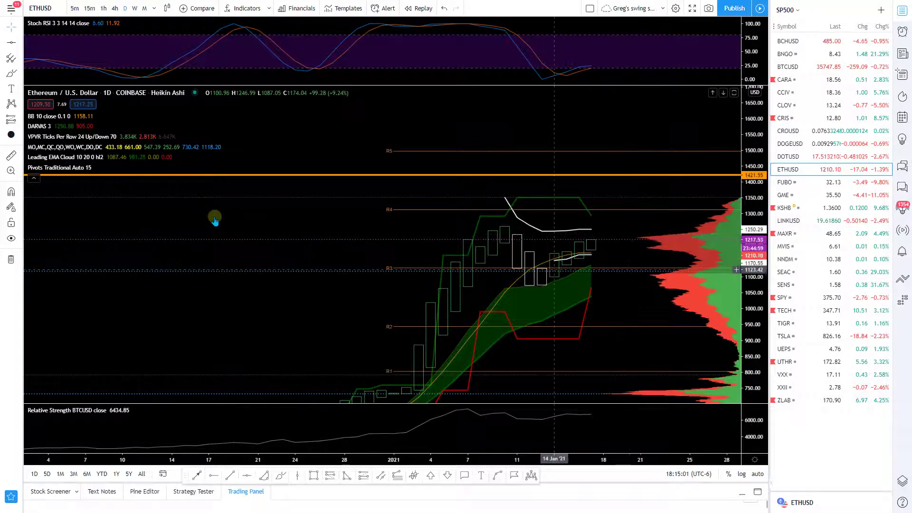
Search the indicator library for "ema cloud".
mouse_move(65, 161)
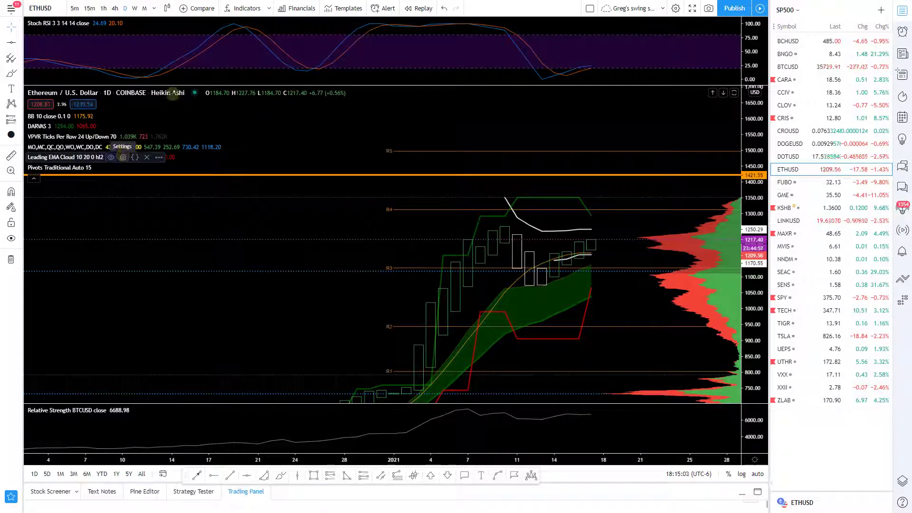
key("slash")
type("ema cloud")
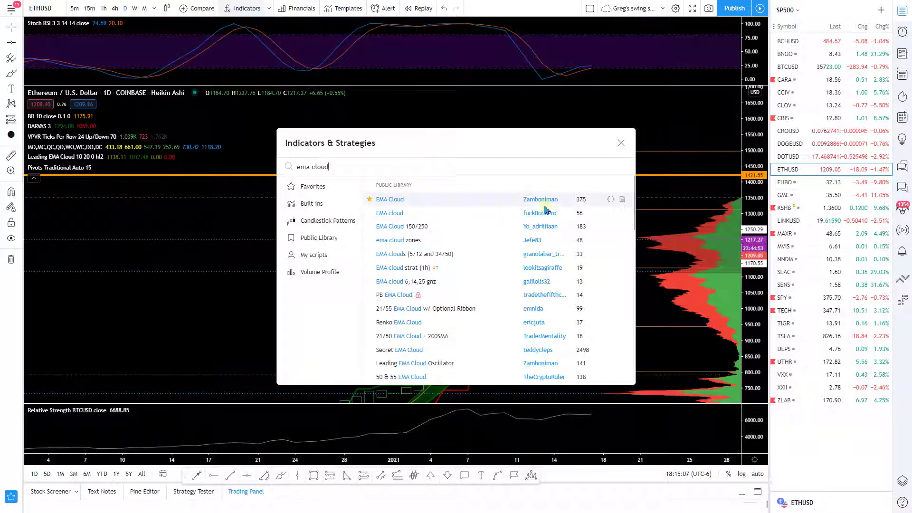
Set the Leading EMA Cloud's leading period to 50 and examine where the shifted cloud falls on the ETHUSD chart.
left_click(621, 143)
left_click_drag(167, 205, 128, 205)
left_click(123, 158)
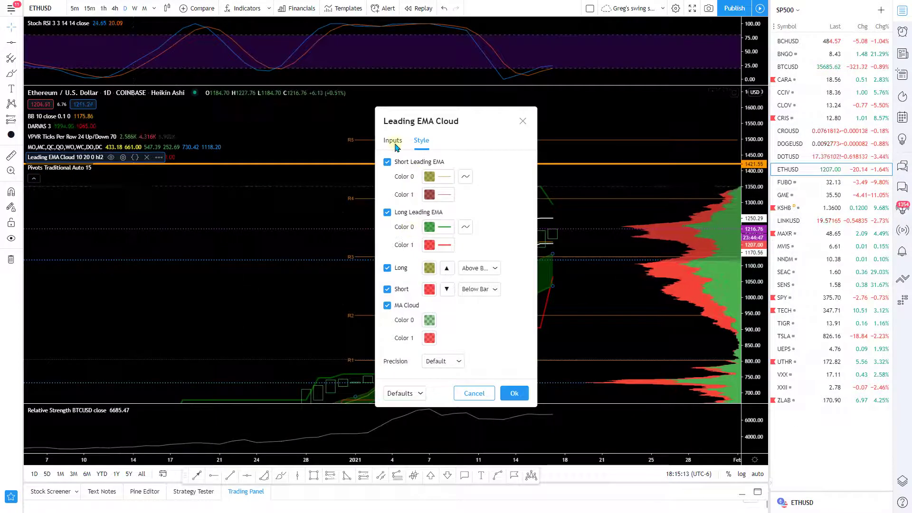
left_click_drag(428, 124, 186, 178)
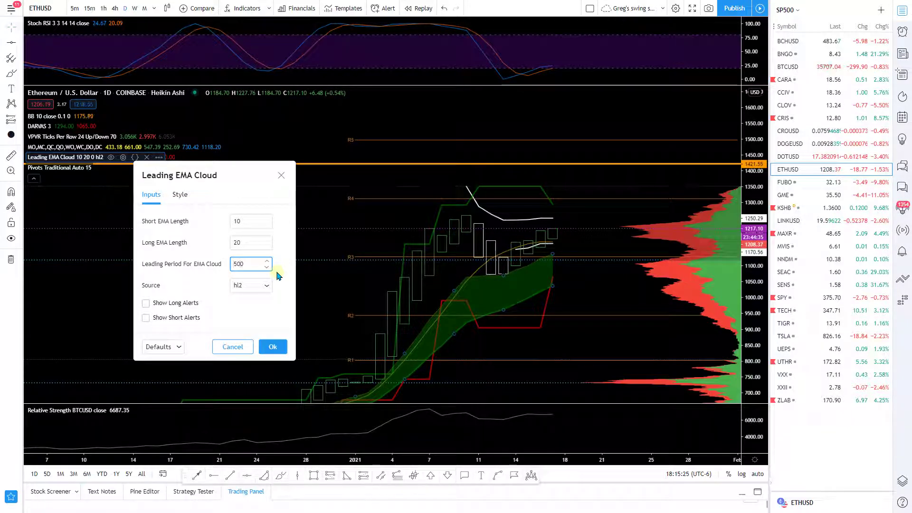
left_click(275, 347)
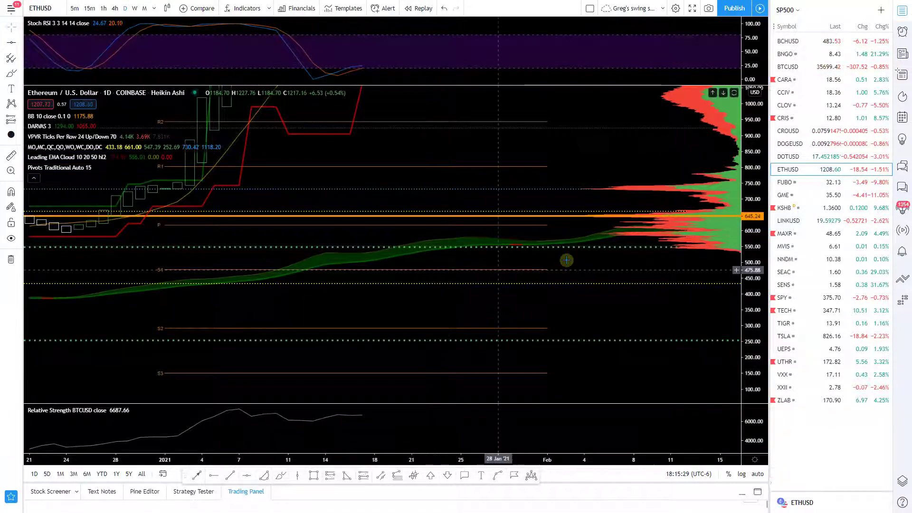
left_click_drag(403, 163, 564, 323)
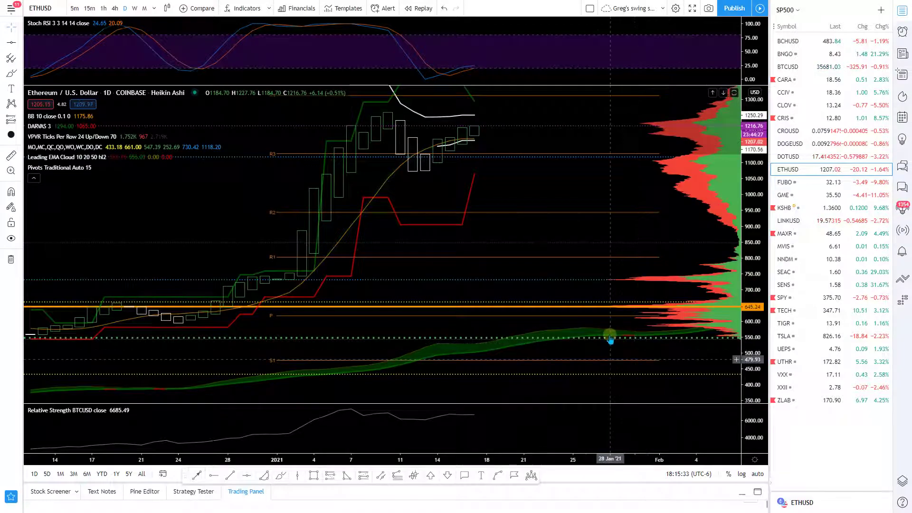
left_click_drag(523, 185, 572, 278)
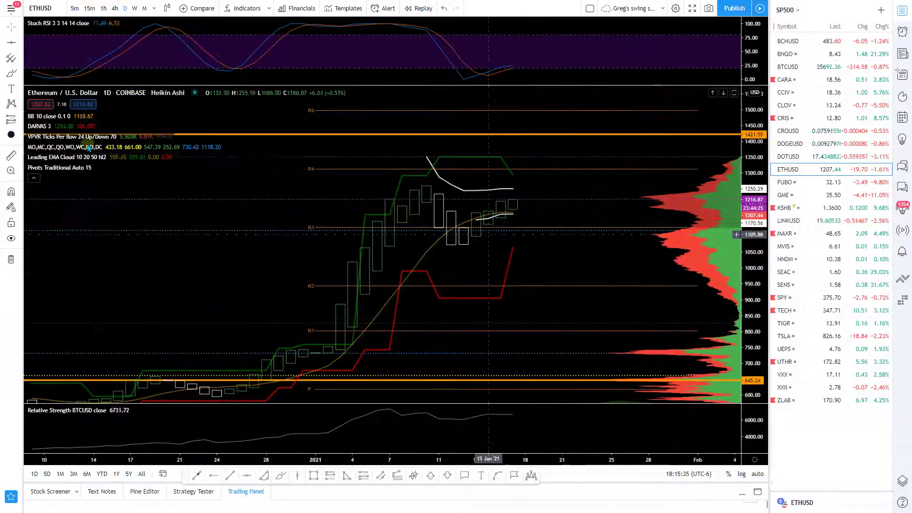
Set the Leading EMA Cloud's leading period to 0 and its source to close, and accept the changes.
left_click(124, 157)
left_click(486, 257)
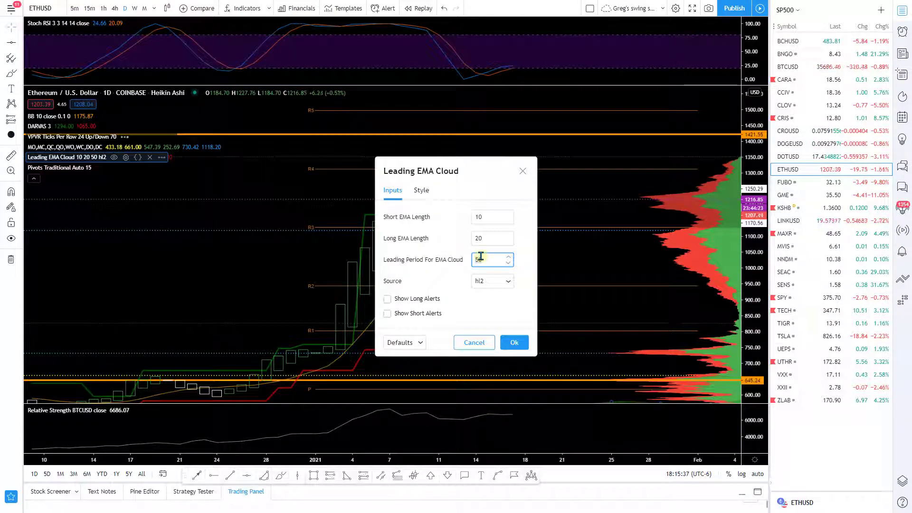
left_click(521, 351)
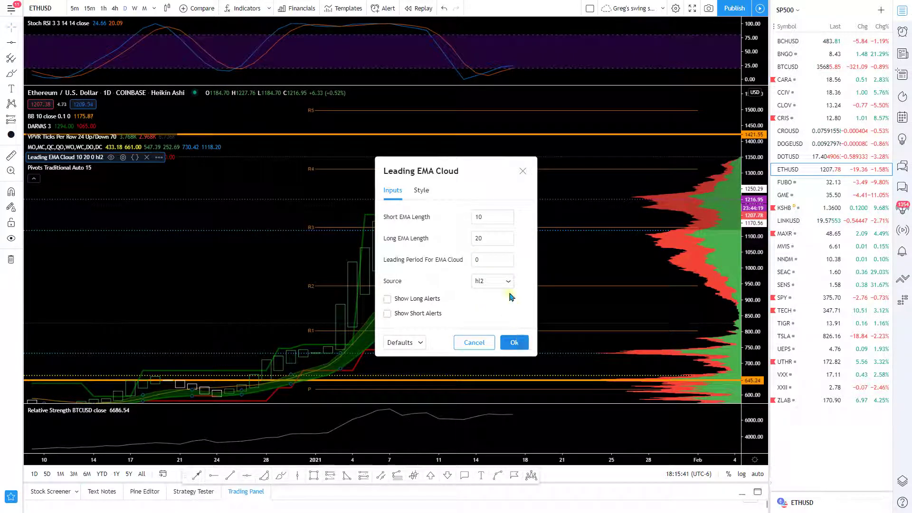
left_click(506, 282)
left_click(522, 202)
left_click(515, 342)
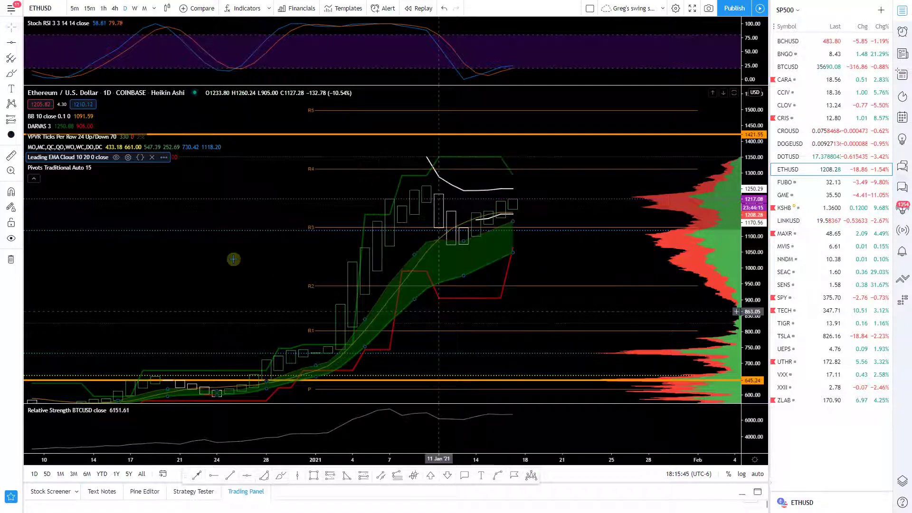
Examine how the January 2021 ETHUSD candles sit relative to the EMA cloud.
left_click_drag(505, 261, 393, 253)
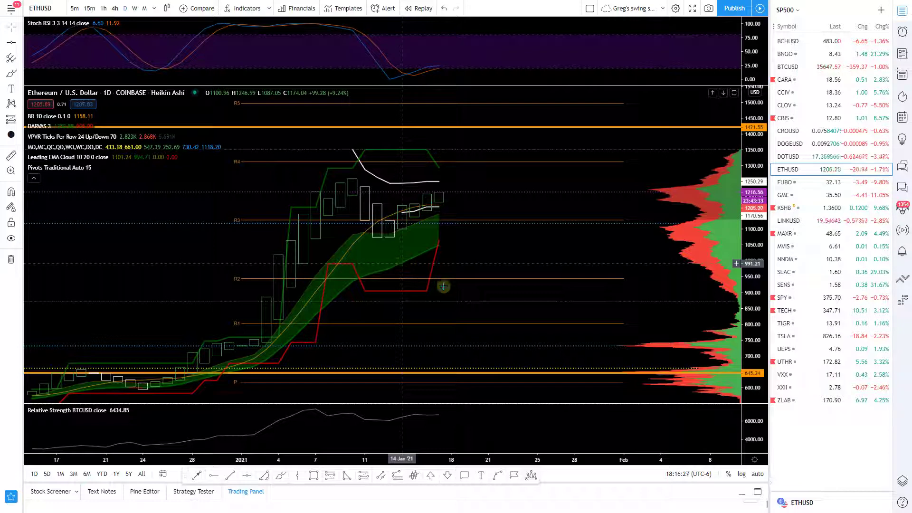
left_click_drag(513, 255, 557, 264)
left_click_drag(475, 235, 564, 236)
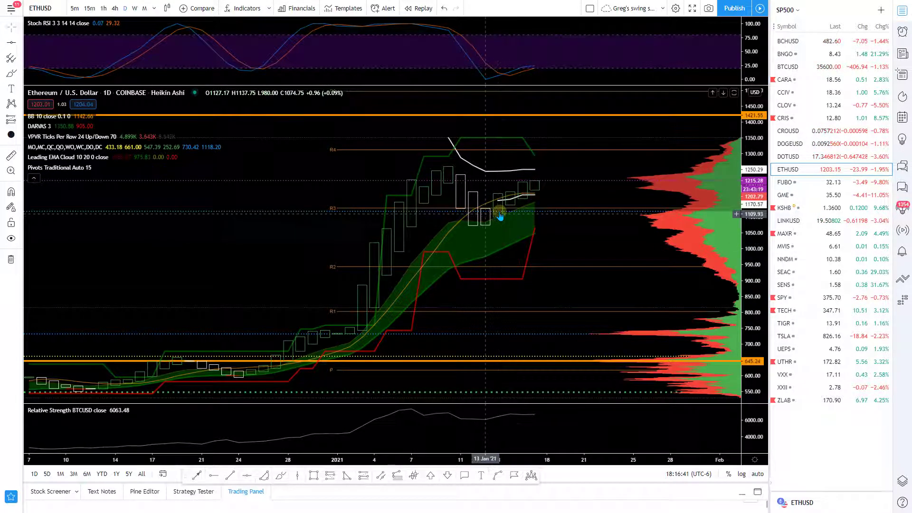
left_click_drag(588, 229, 589, 218)
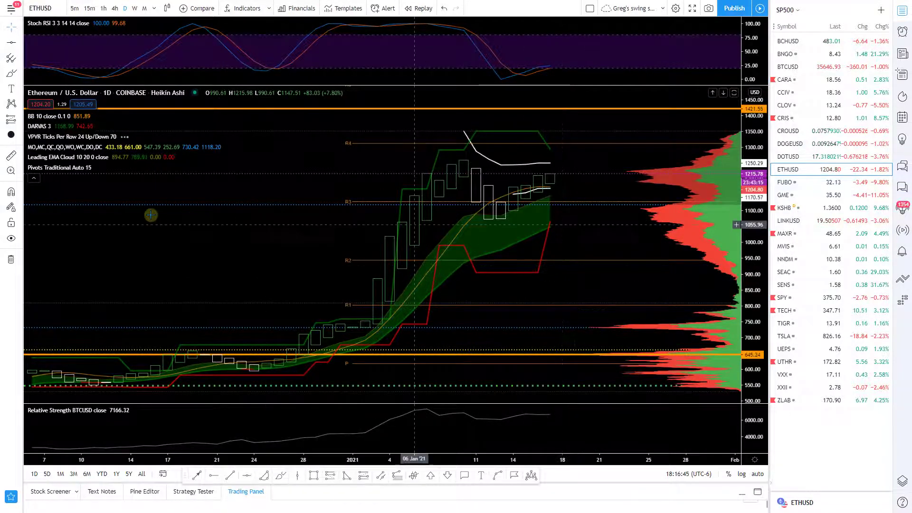
Search the indicator library for "pivot" and close the library without adding anything.
mouse_move(102, 169)
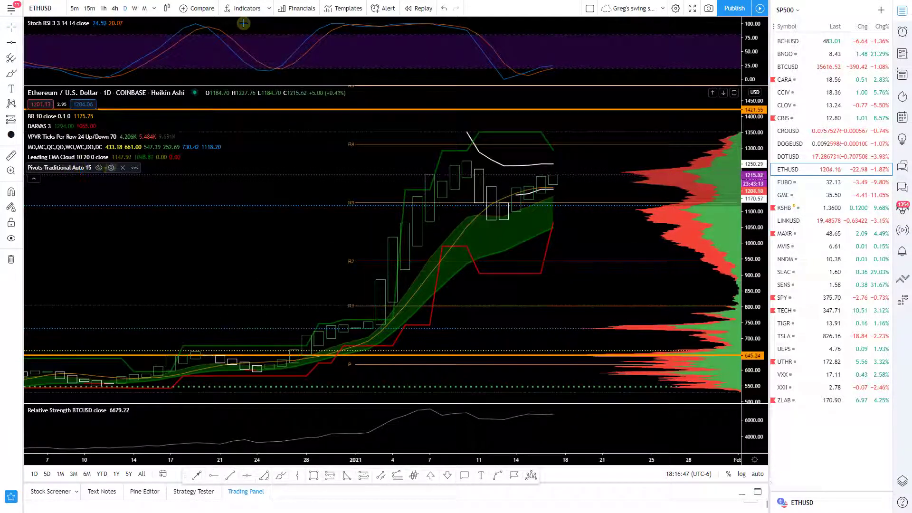
left_click(243, 8)
type("pivot")
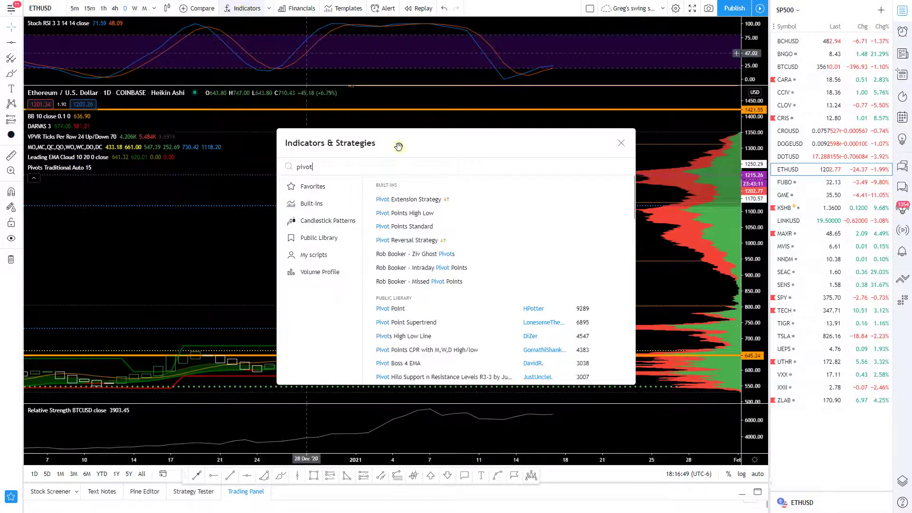
key("Escape")
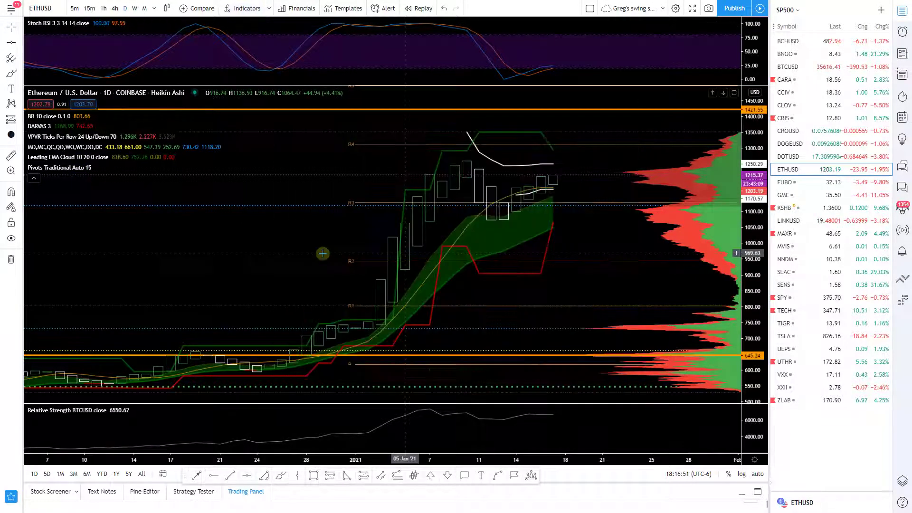
Examine the pivot support and resistance levels against the ETHUSD candles, open and close lines and volume profile.
left_click_drag(617, 230, 601, 238)
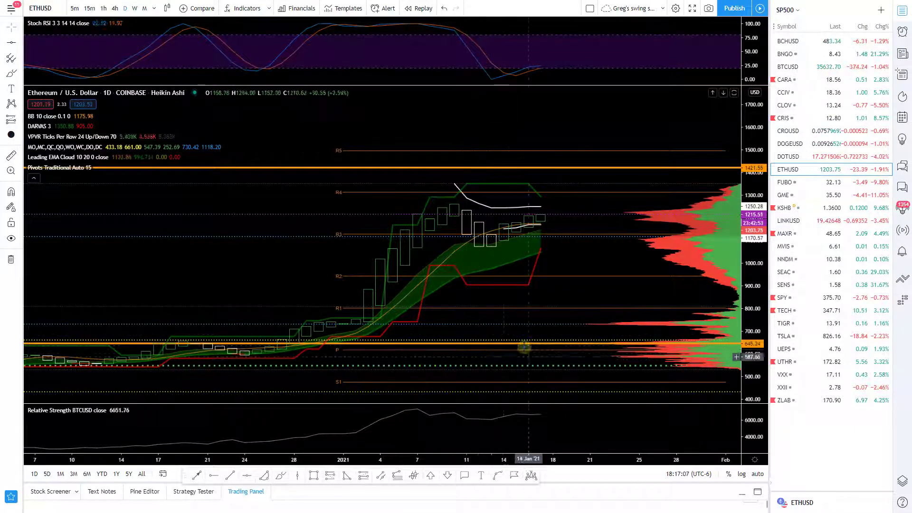
left_click_drag(494, 299, 478, 243)
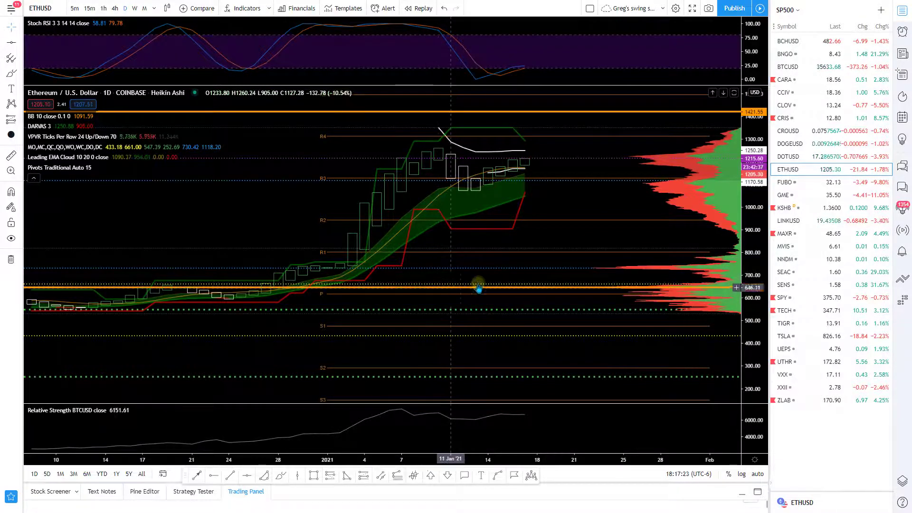
scroll(468, 280, "right", 3)
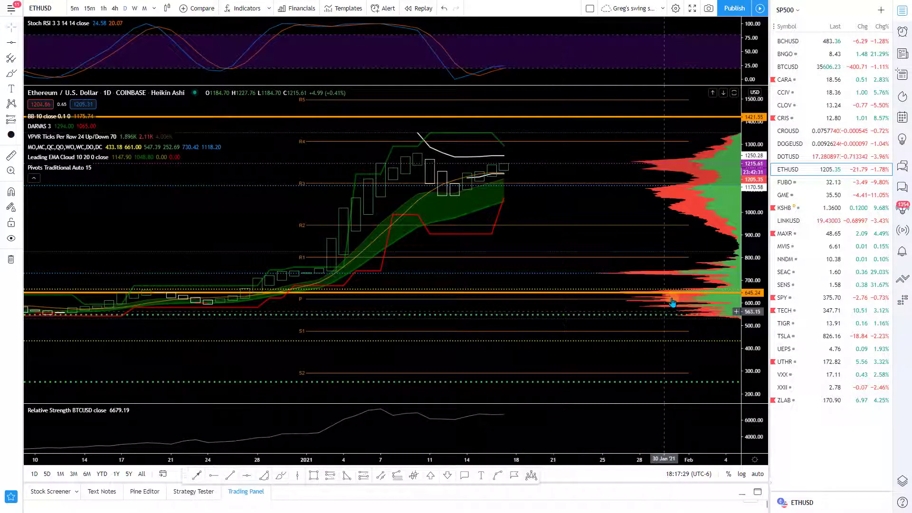
left_click_drag(554, 265, 597, 263)
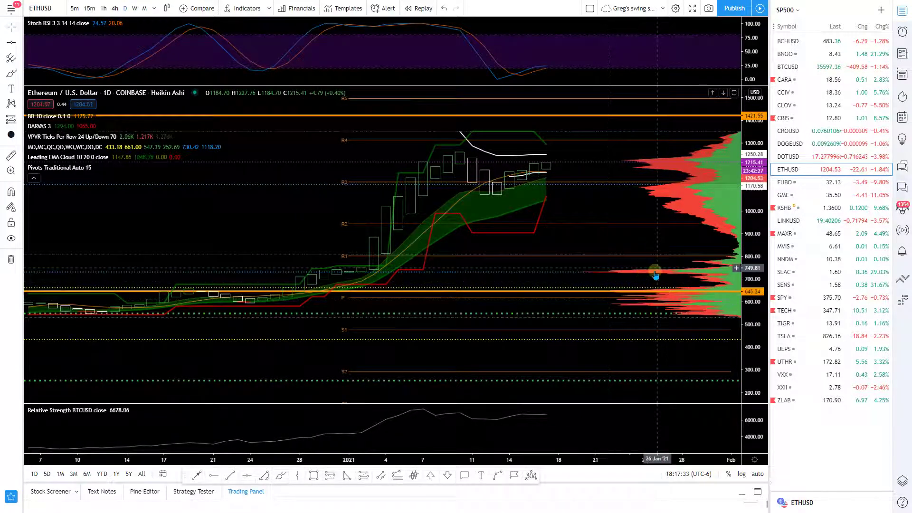
left_click_drag(647, 288, 557, 278)
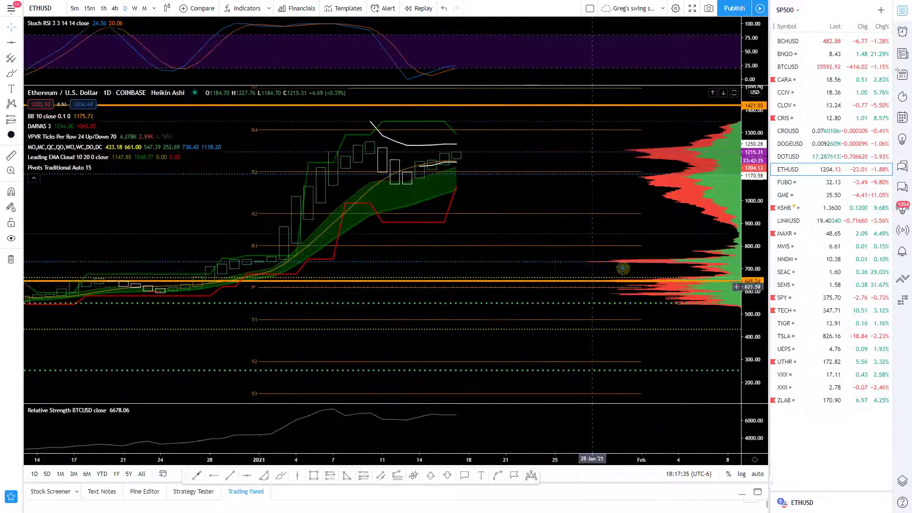
left_click_drag(484, 228, 513, 299)
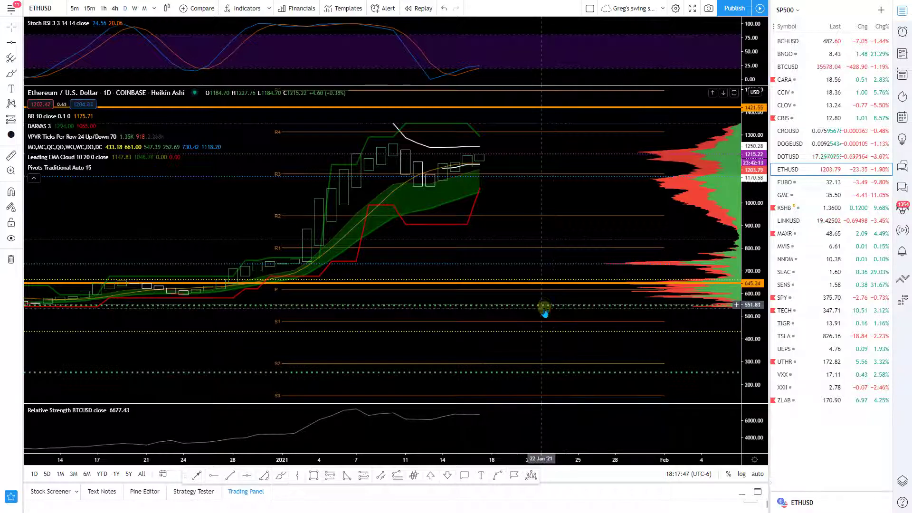
left_click_drag(533, 336, 519, 258)
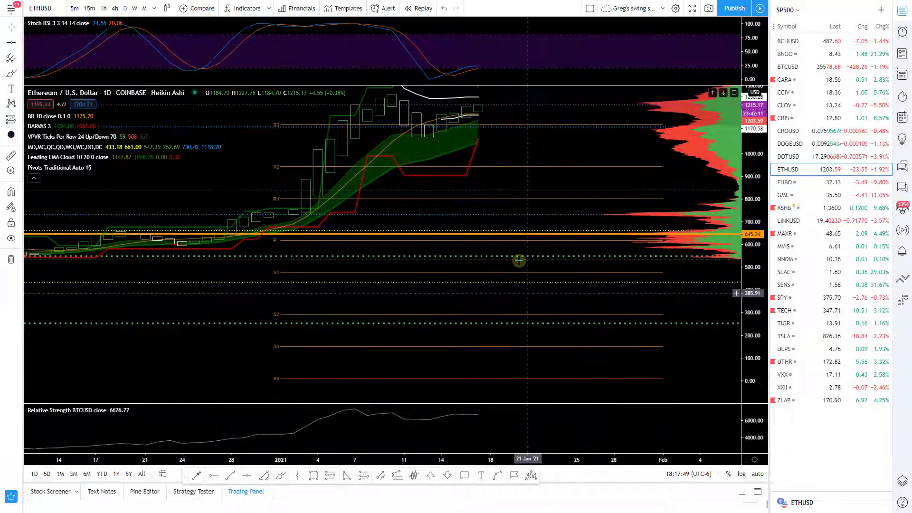
left_click_drag(506, 332, 510, 389)
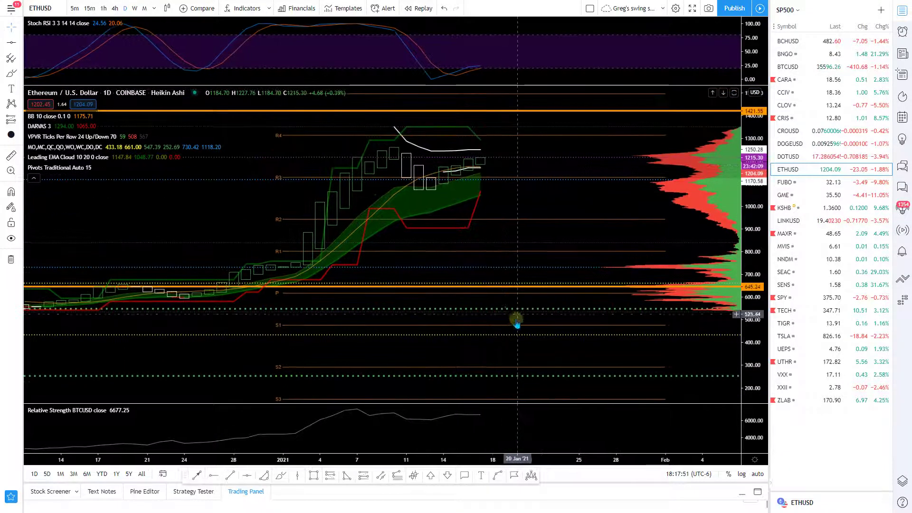
left_click_drag(527, 231, 520, 266)
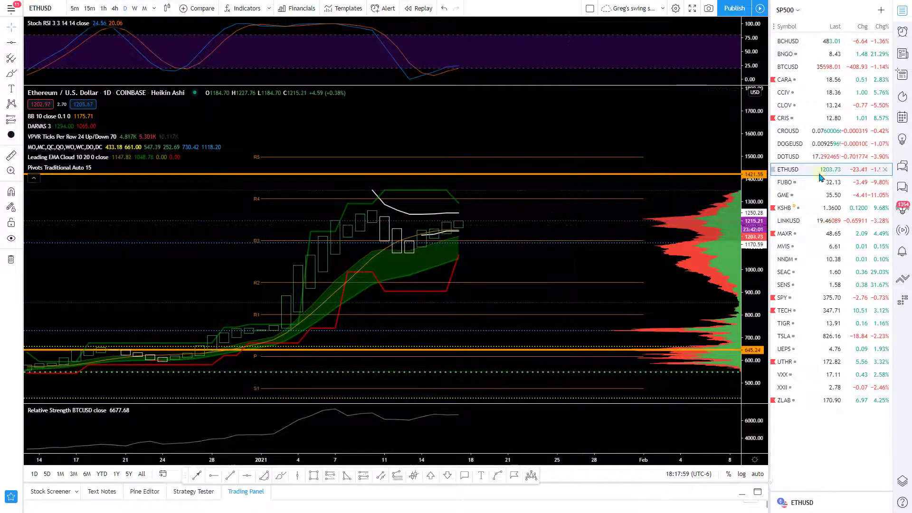
left_click_drag(505, 218, 568, 213)
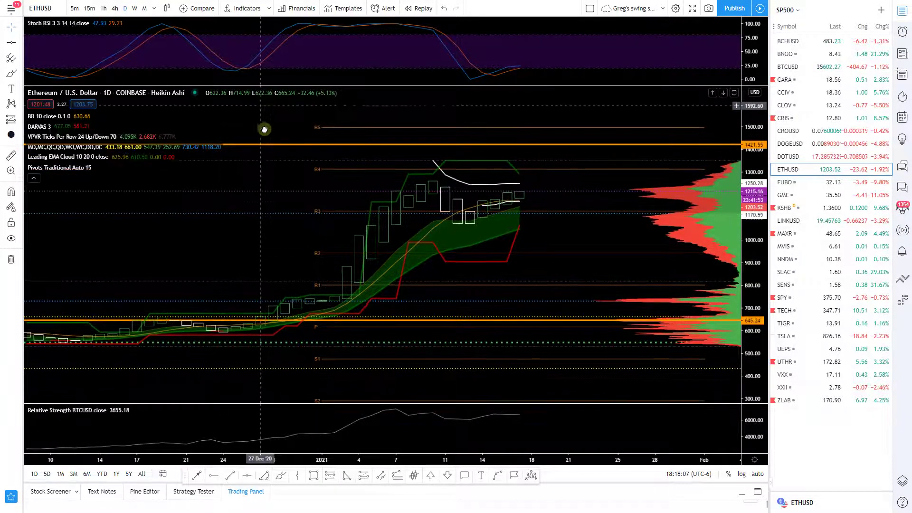
left_click_drag(263, 129, 275, 142)
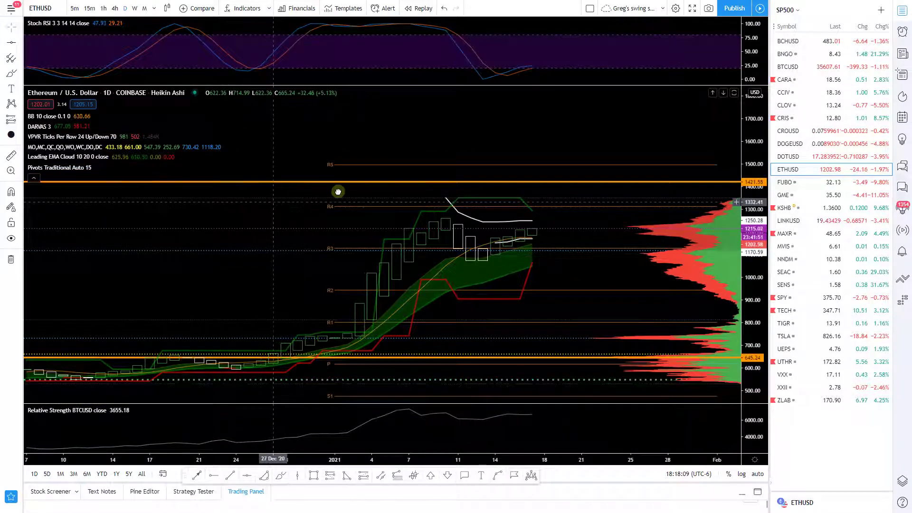
left_click_drag(336, 191, 395, 181)
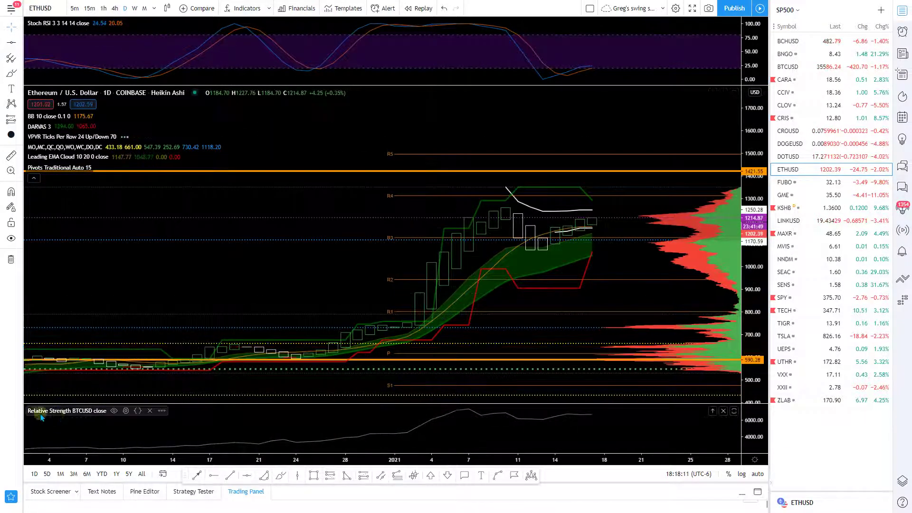
Search the indicator library for "relative to", and review the symbol and source inputs of the chart's Relative Strength indicator.
left_click(244, 8)
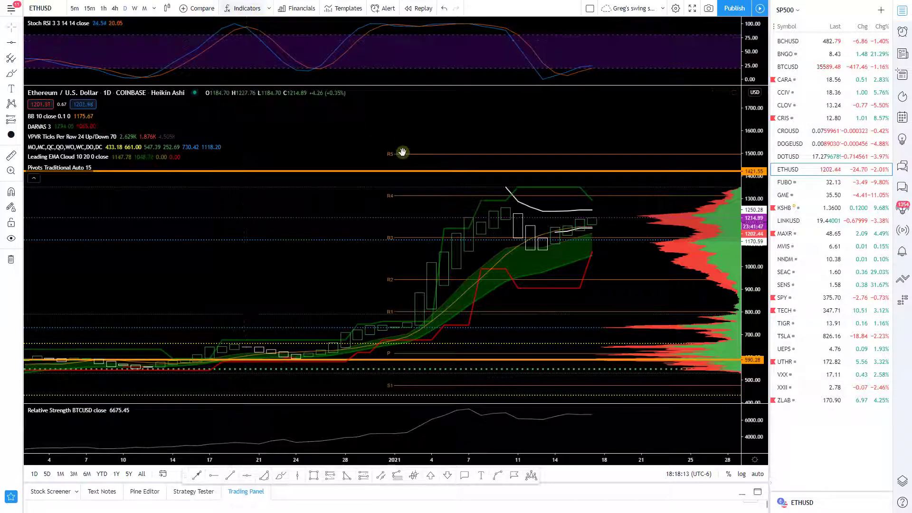
type("realtiv")
key("BackSpace")
key("BackSpace")
key("BackSpace")
key("BackSpace")
key("BackSpace")
type("lative to")
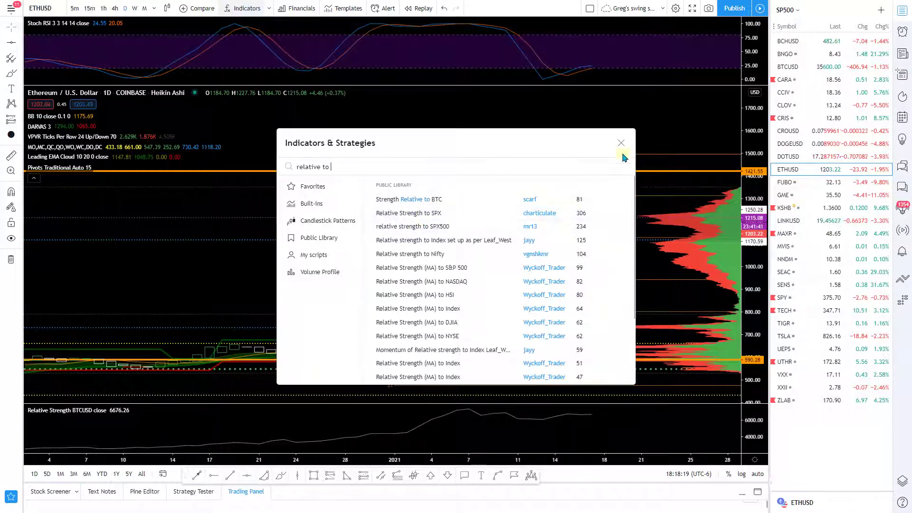
key("Escape")
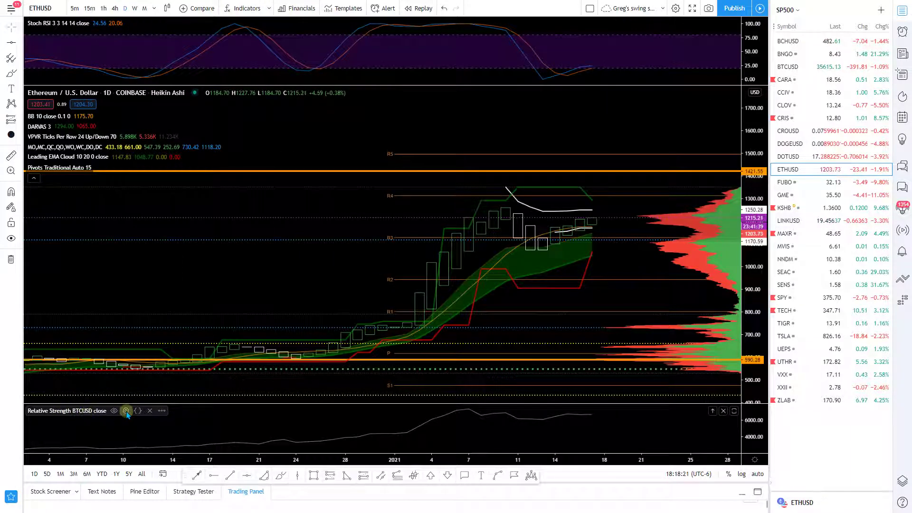
left_click(125, 411)
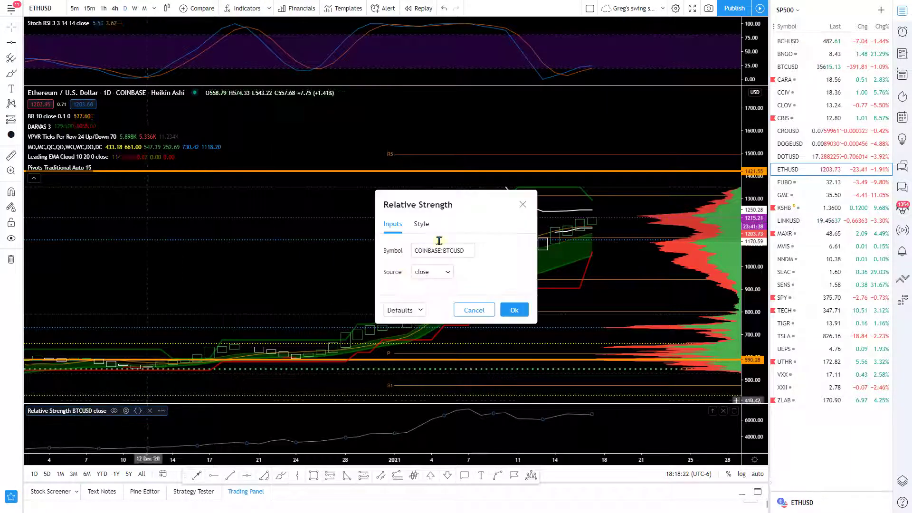
left_click(514, 311)
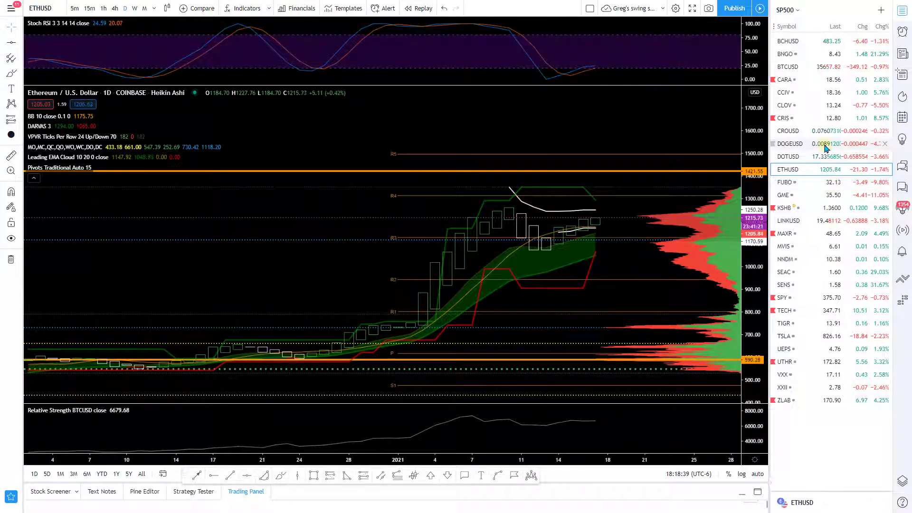
Switch the chart to DOTUSD, rescale its price axis, and examine its candles against the pivot levels and EMA cloud.
left_click(819, 160)
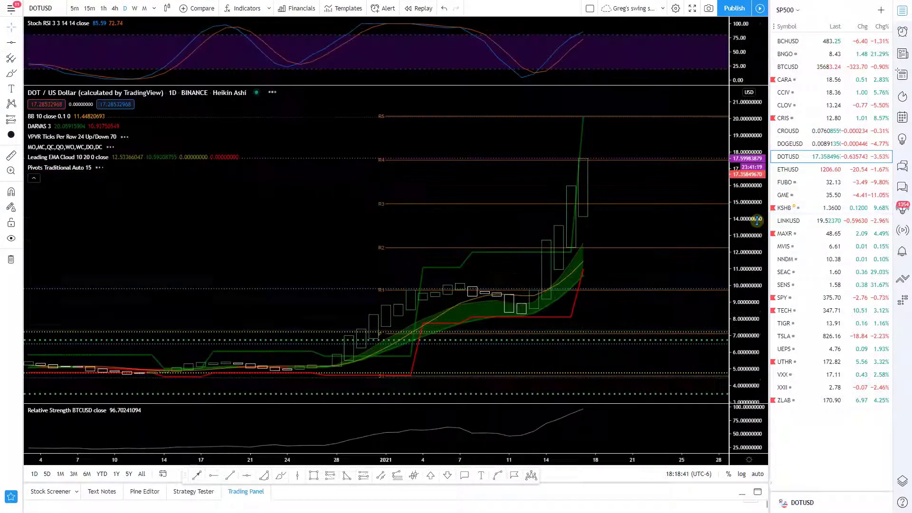
left_click_drag(749, 255, 560, 279)
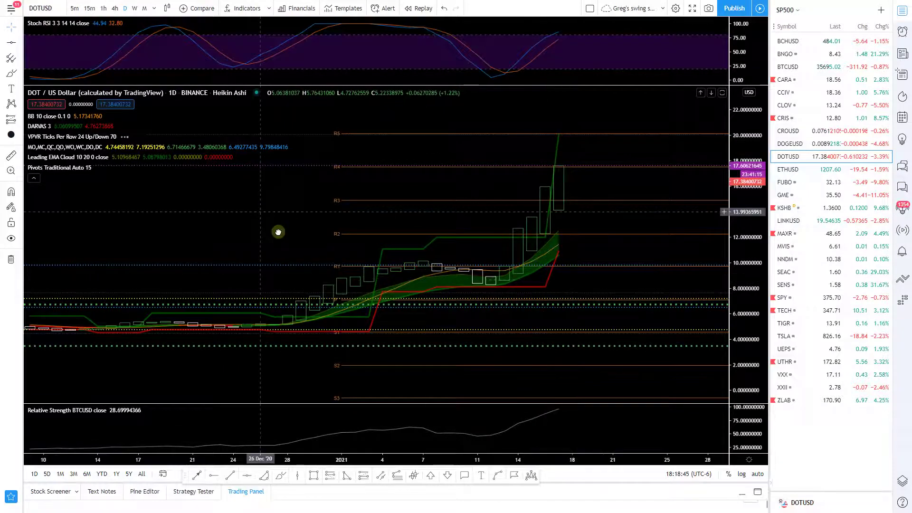
left_click_drag(279, 230, 286, 232)
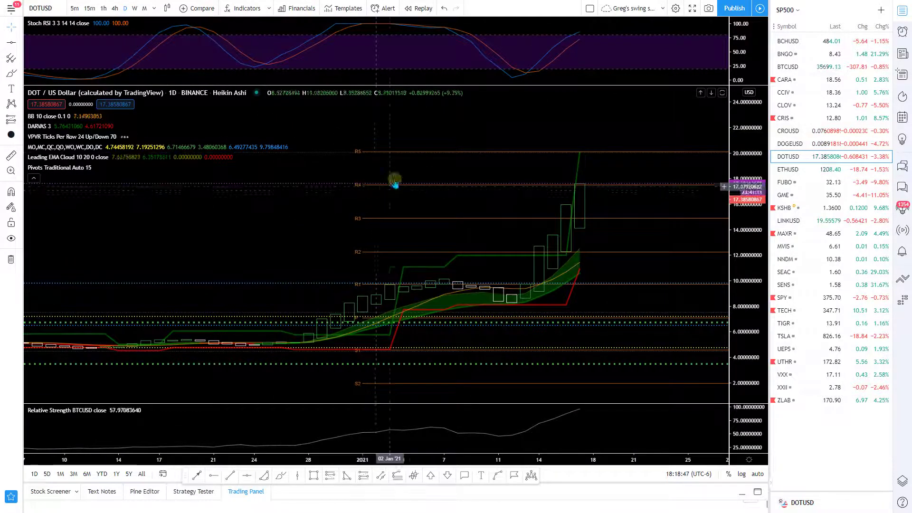
left_click_drag(334, 206, 444, 189)
left_click_drag(536, 199, 500, 193)
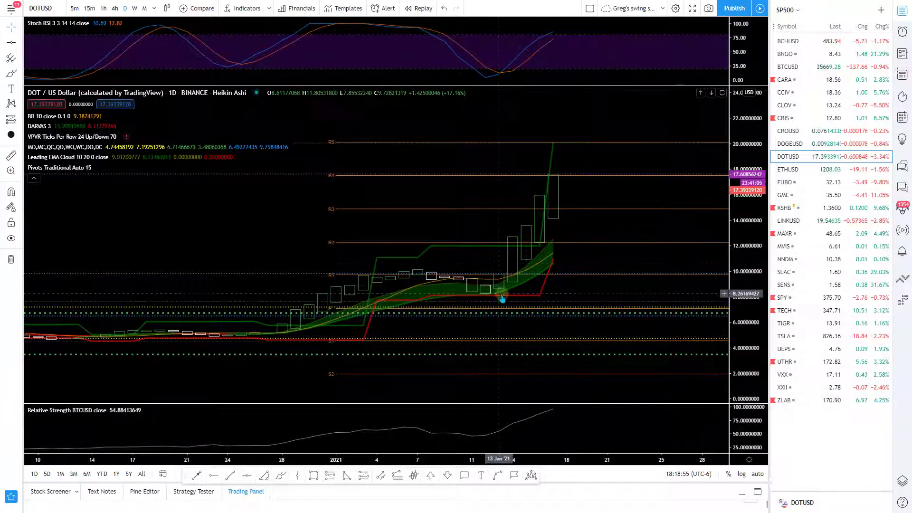
Switch the chart to ETHUSD and place a horizontal ray on the Relative Strength line at the 5 January 2021 high.
left_click_drag(459, 287, 466, 276)
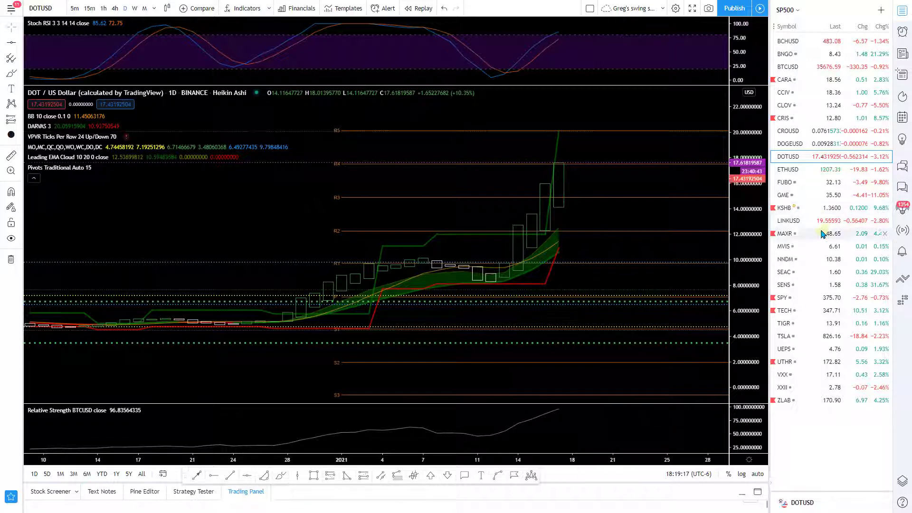
left_click(809, 168)
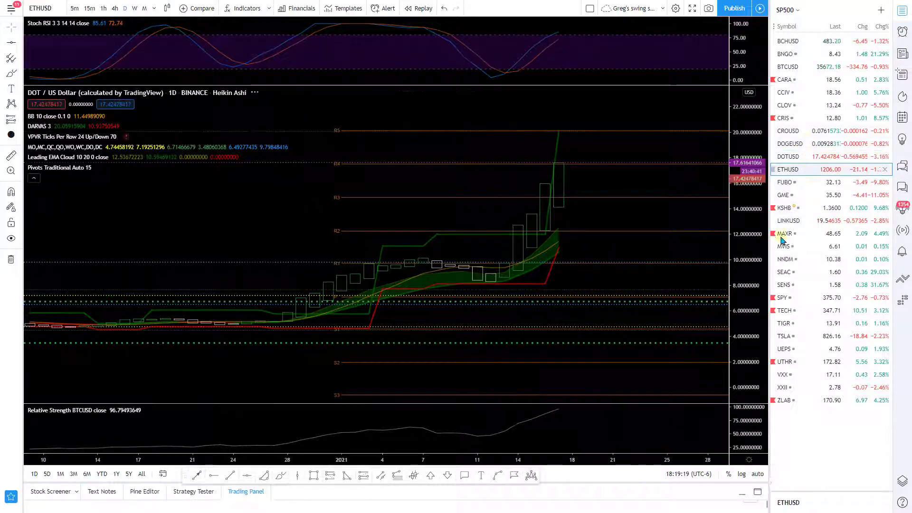
left_click(407, 409)
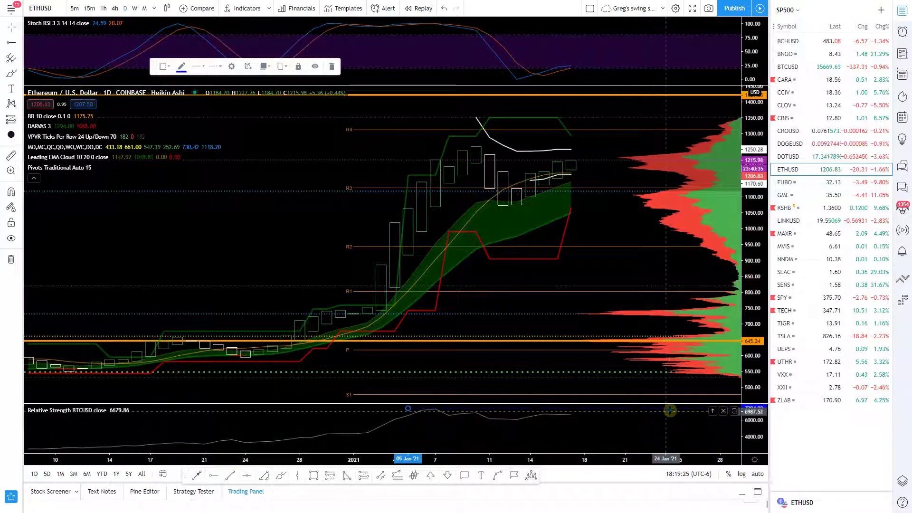
left_click(673, 430)
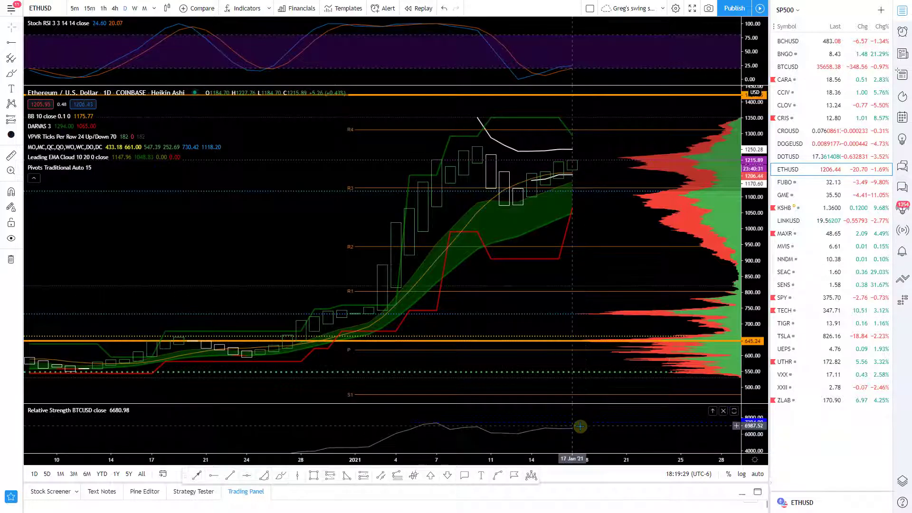
Switch the chart to LINKUSD and place a horizontal ray at about 98.45 on the Relative Strength line from 4 January 2021.
left_click(821, 221)
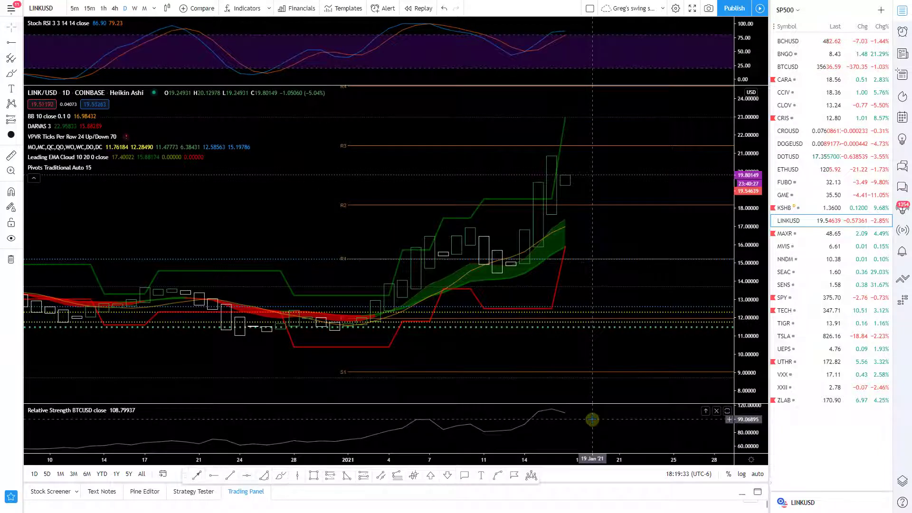
left_click(219, 477)
left_click(393, 420)
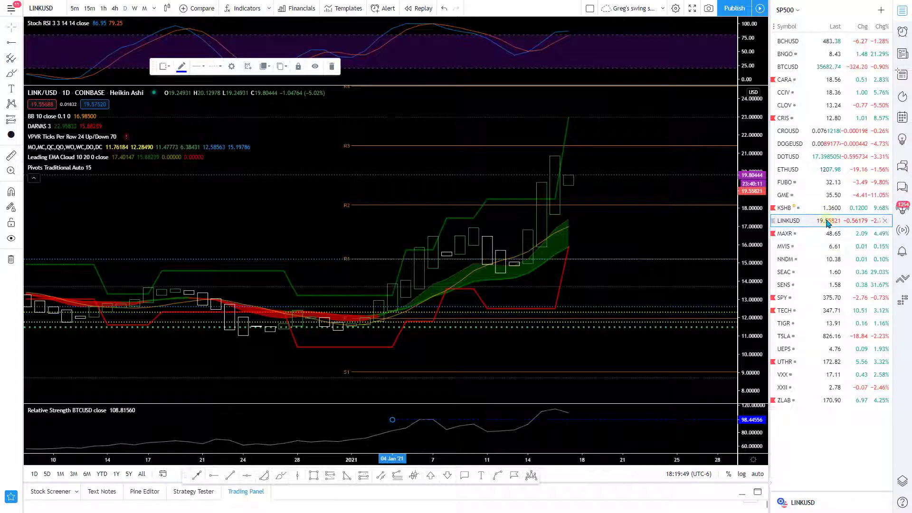
Rescale the LINKUSD price axis and examine recent and past candles against the pivot levels, DARVAS lines and EMA cloud.
left_click_drag(742, 118, 742, 204)
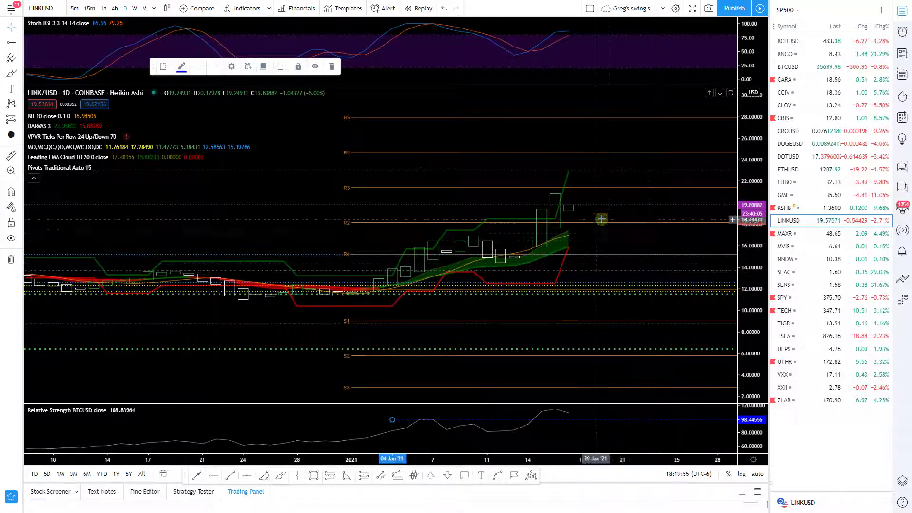
left_click_drag(613, 244, 536, 228)
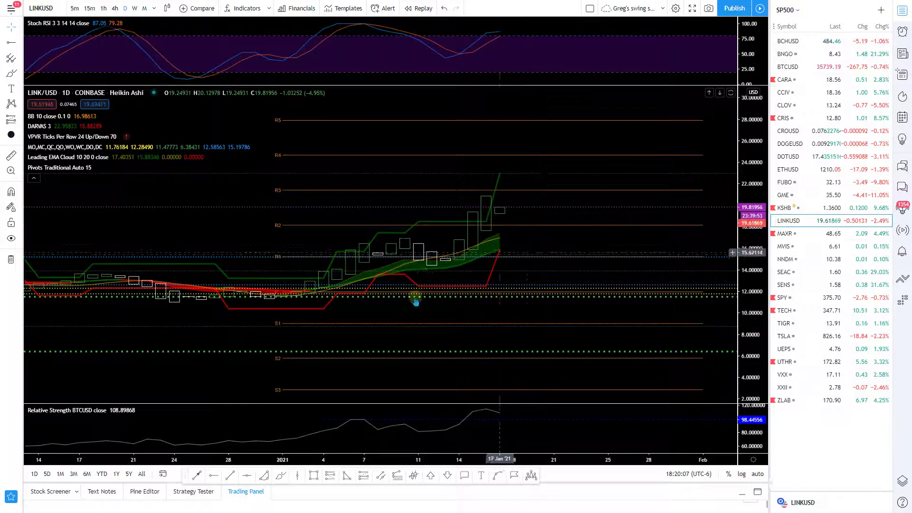
left_click_drag(543, 240, 584, 269)
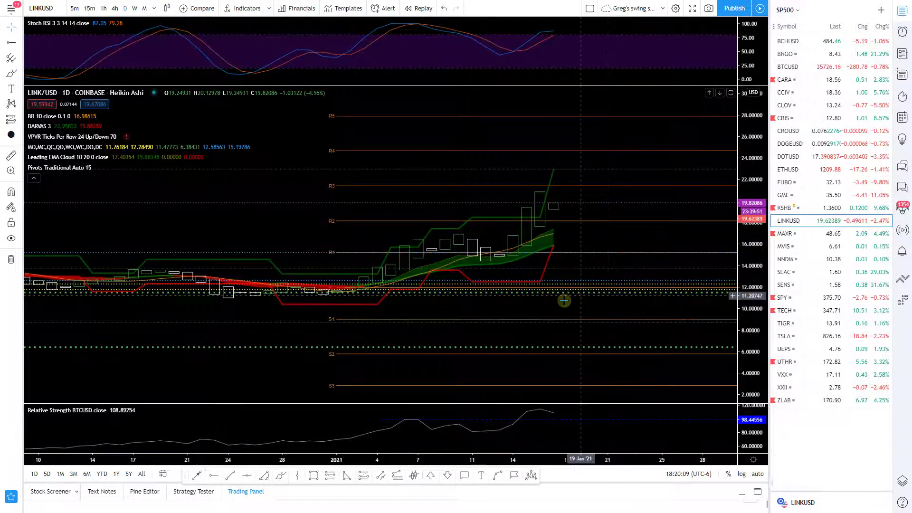
scroll(330, 303, "down", 3)
scroll(331, 303, "down", 5)
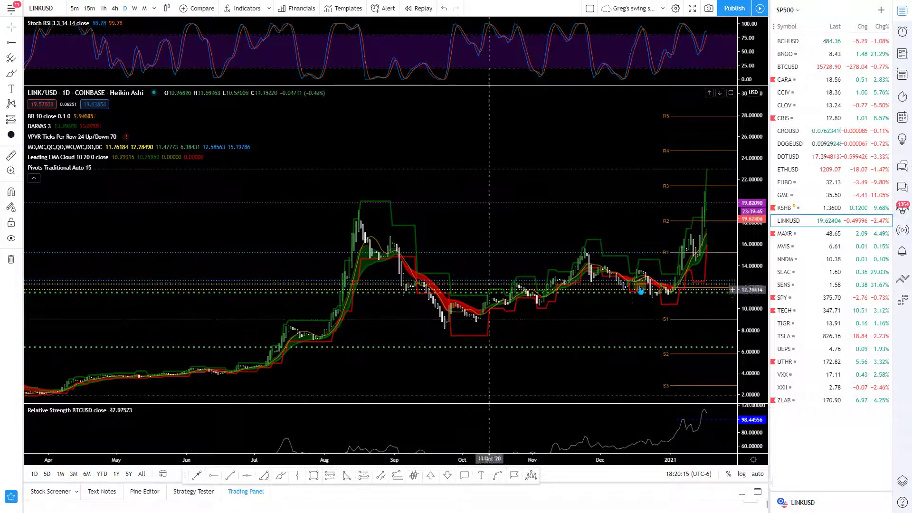
left_click_drag(509, 320, 605, 195)
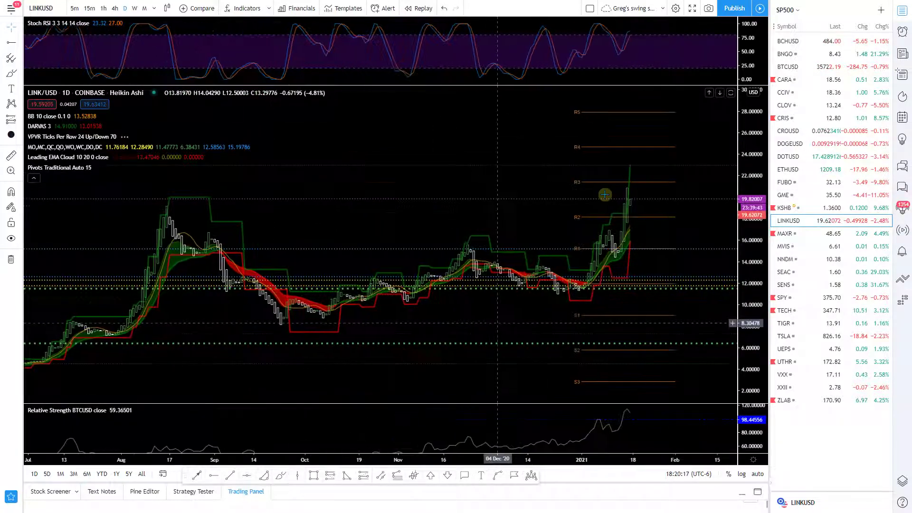
scroll(591, 320, "up", 5)
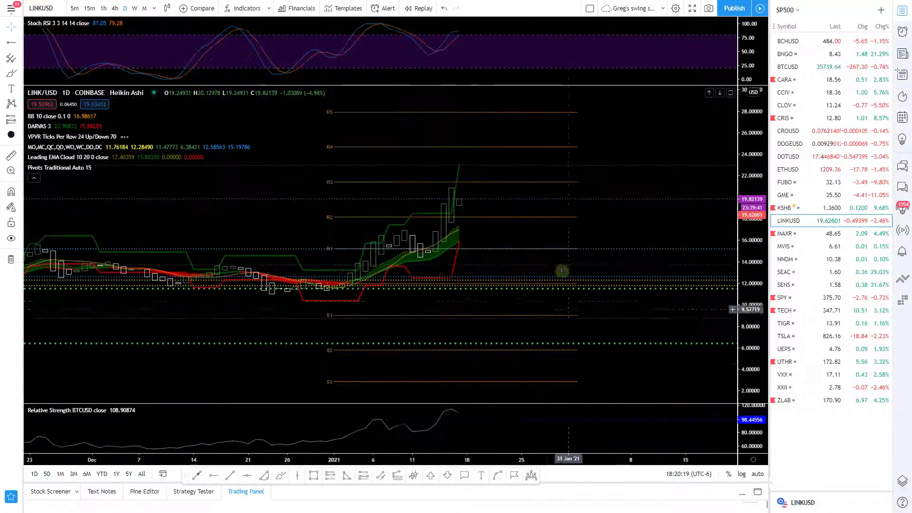
left_click_drag(609, 244, 606, 254)
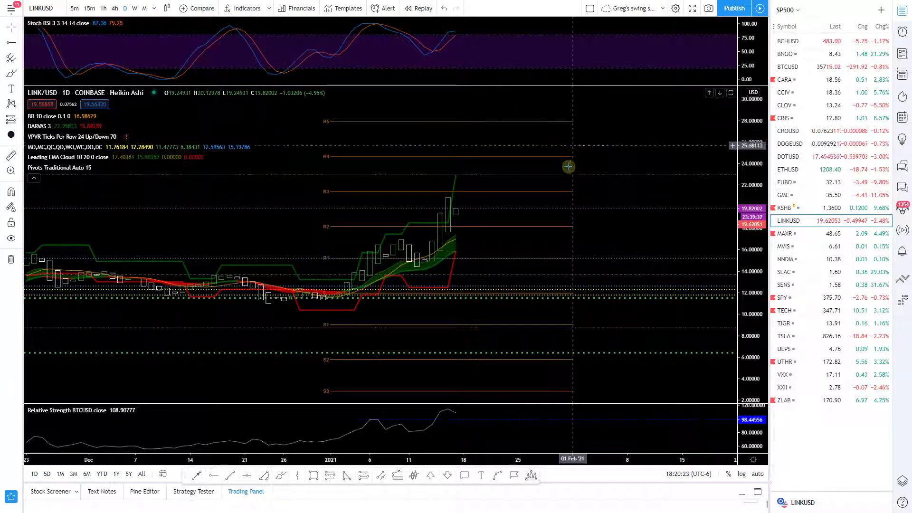
Collapse and re-expand the indicator legend, and switch the chart to DOTUSD and on to ETHUSD.
left_click(33, 178)
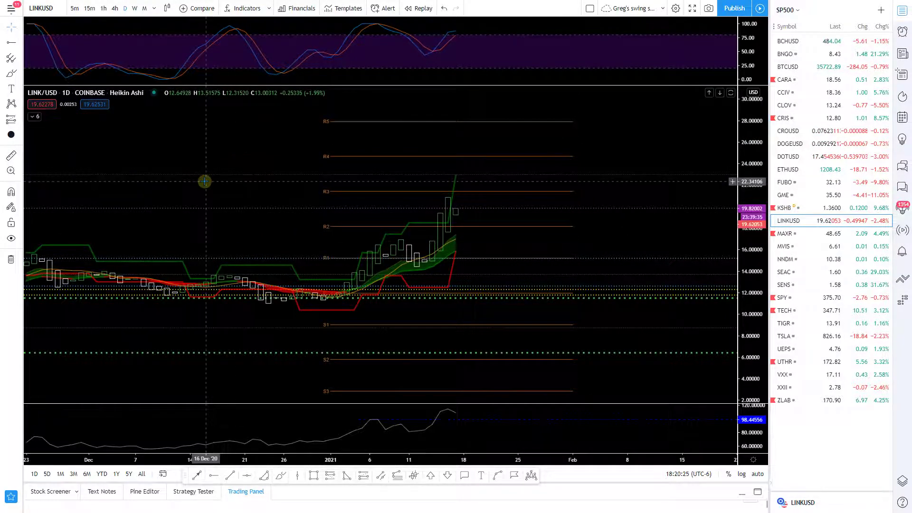
left_click(36, 117)
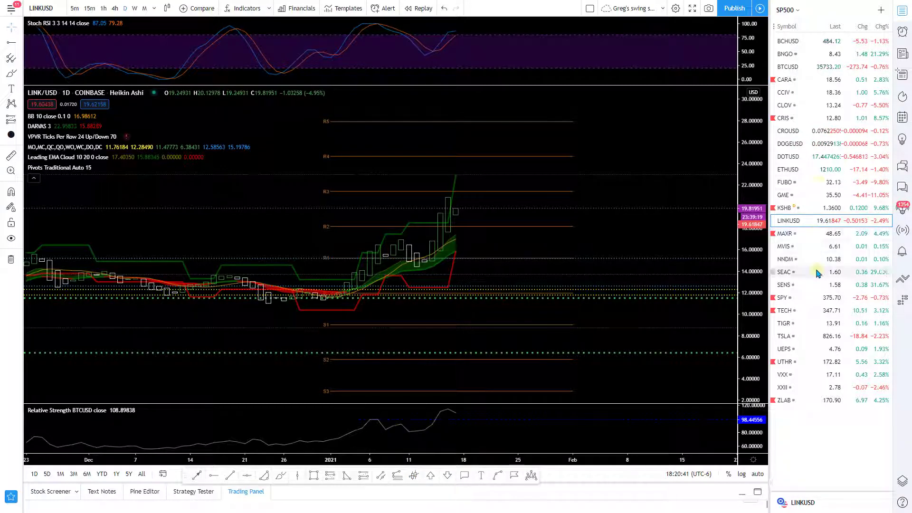
left_click(816, 161)
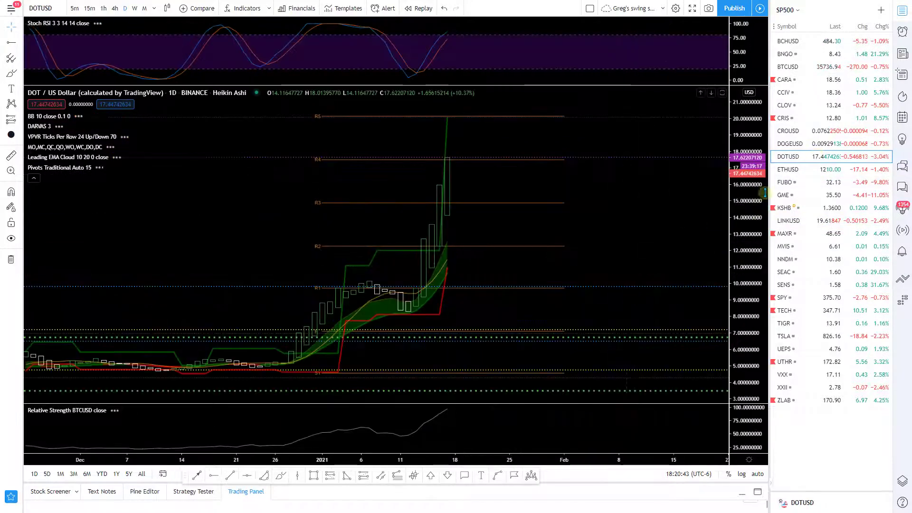
key("Down")
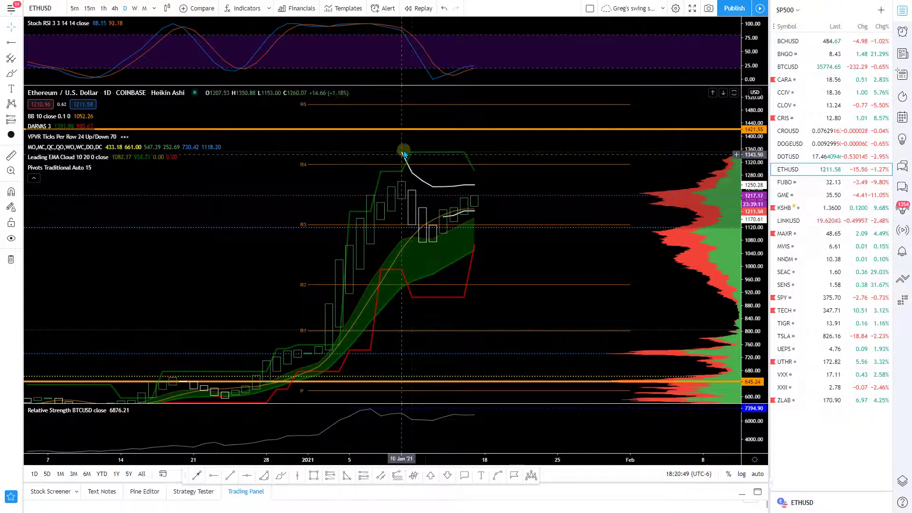
left_click(413, 479)
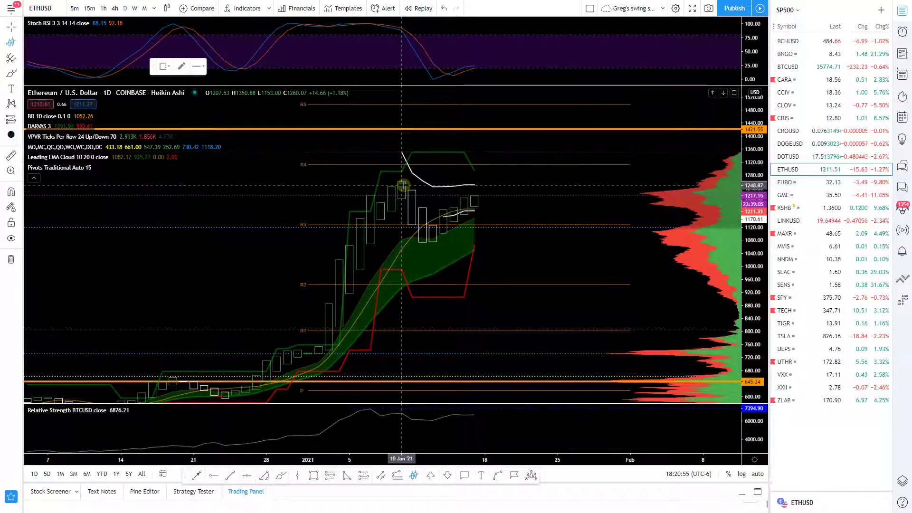
left_click(408, 163)
double_click(408, 164)
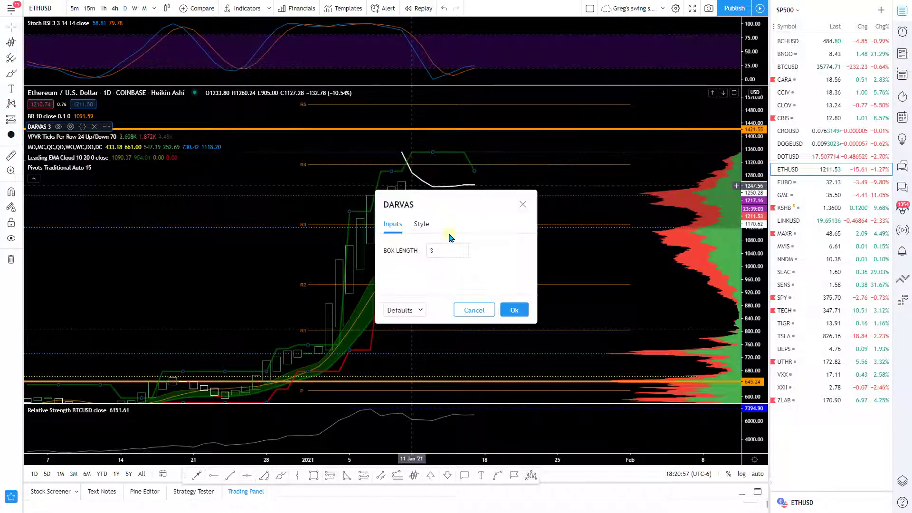
left_click(429, 183)
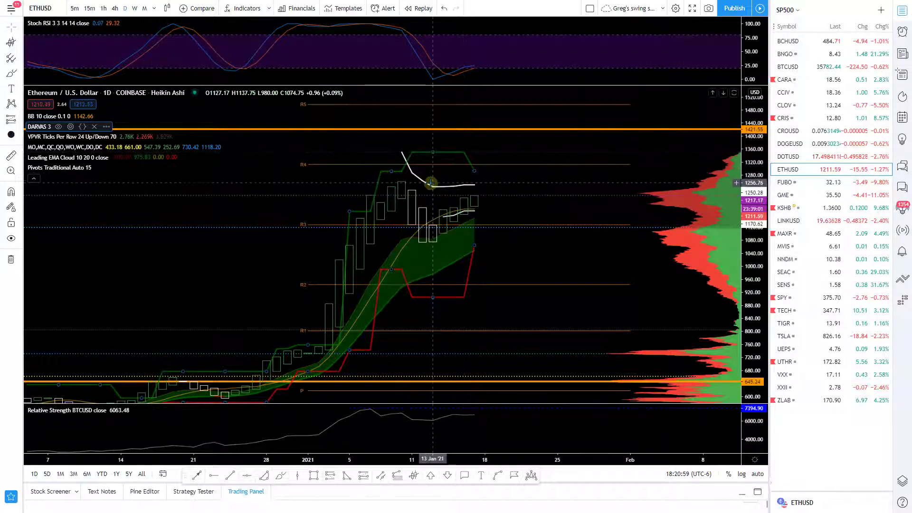
Review the source options of the Anchored VWAP starting on 10 January 2021 and keep High as its source.
double_click(429, 185)
left_click(439, 252)
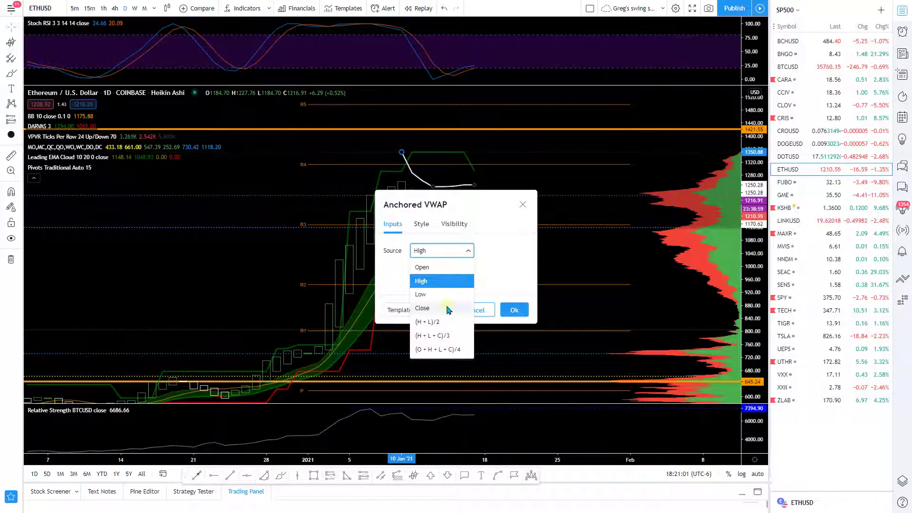
left_click(443, 282)
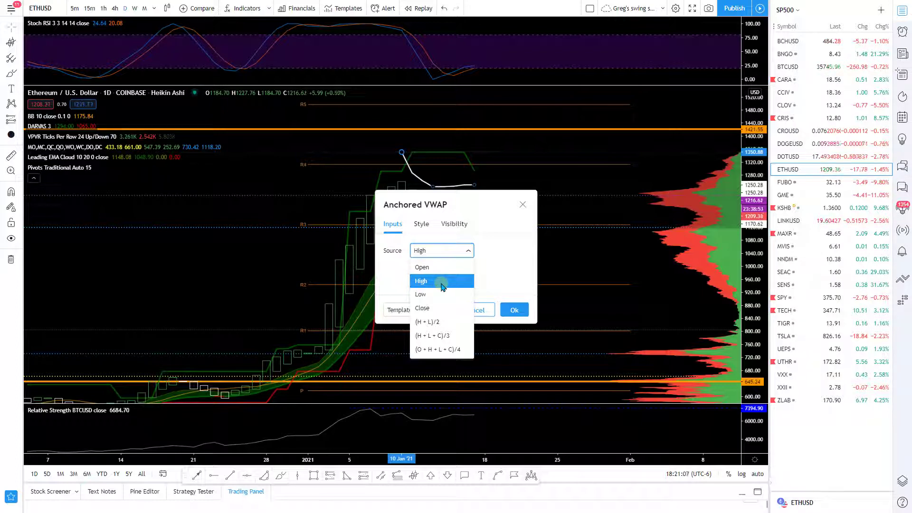
left_click(514, 309)
left_click(438, 189)
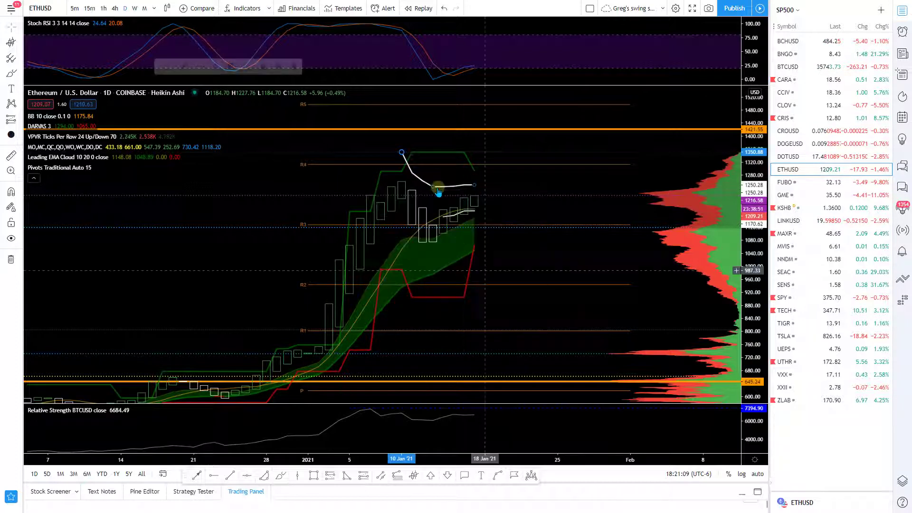
left_click_drag(438, 190, 429, 187)
left_click(499, 195)
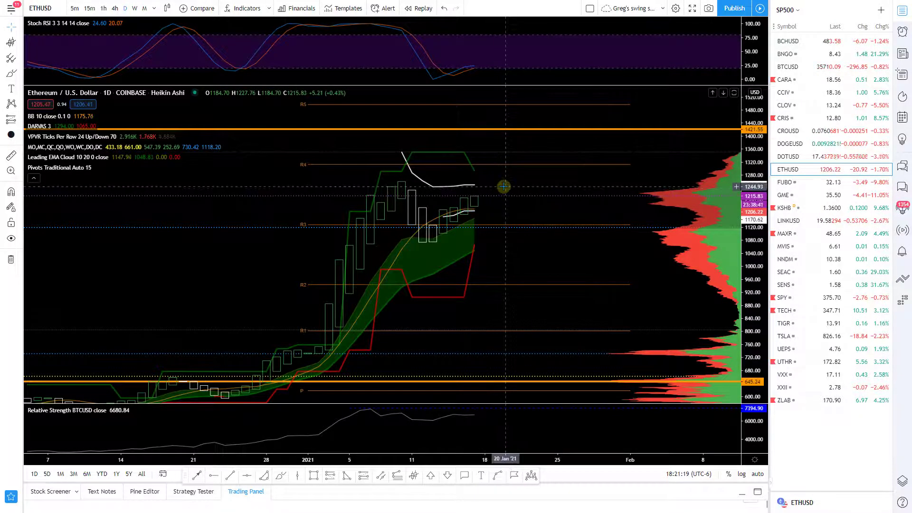
Rescale the ETHUSD price axis and examine the candles against the Anchored VWAP lines, orange level, pivots and volume profile.
left_click_drag(518, 199, 626, 199)
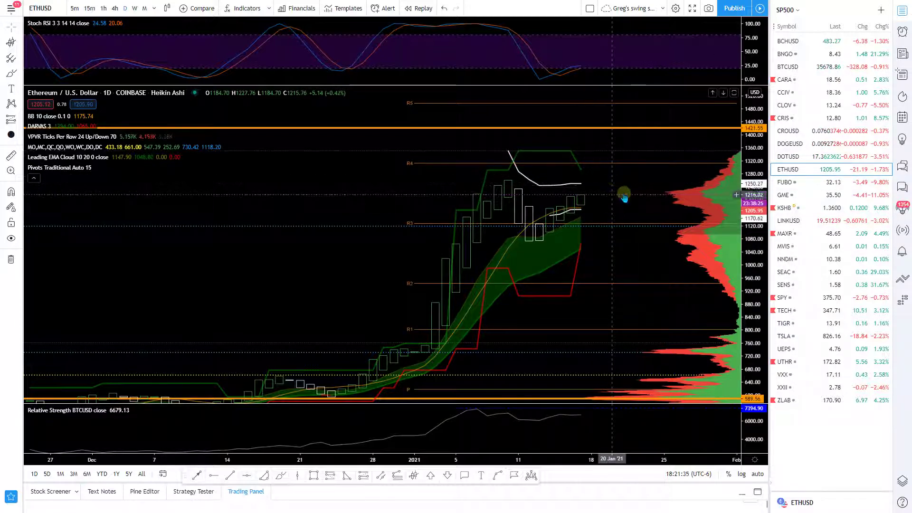
left_click_drag(617, 184, 557, 164)
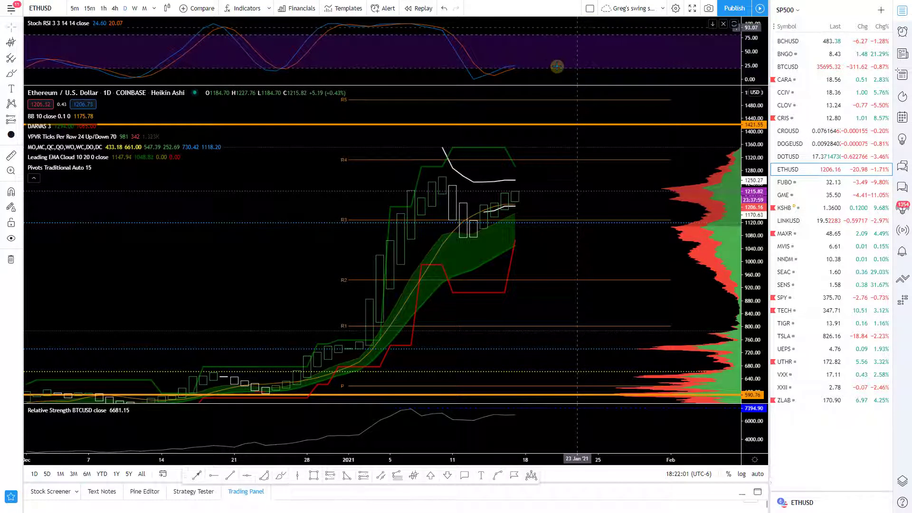
left_click_drag(565, 171, 641, 142)
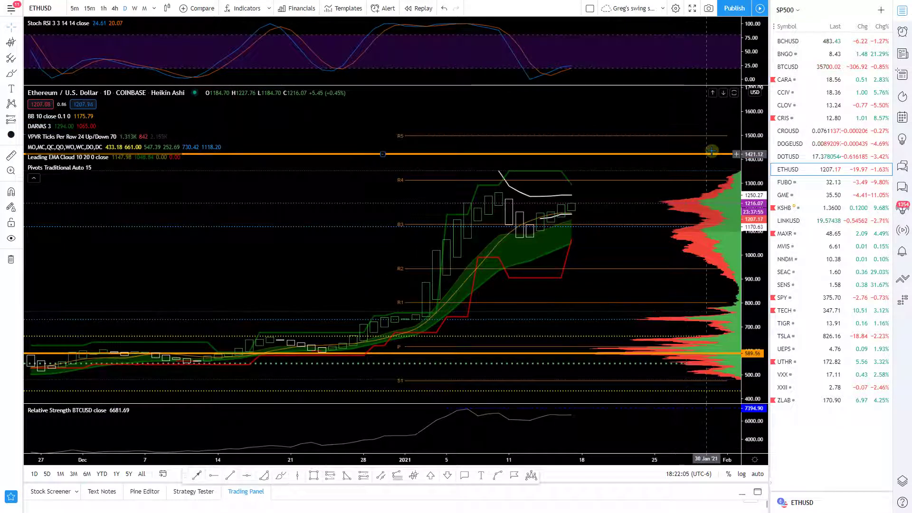
left_click_drag(755, 148, 726, 199)
left_click_drag(597, 149, 573, 151)
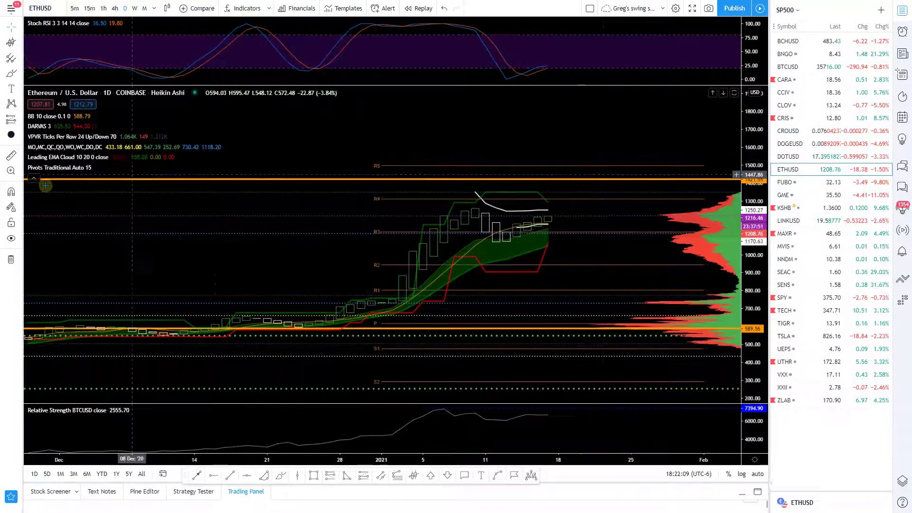
Collapse the indicator legend, examine the ETHUSD chart with its Relative Strength line, and restore the legend.
left_click(34, 178)
left_click_drag(369, 230, 370, 226)
left_click_drag(668, 430, 679, 431)
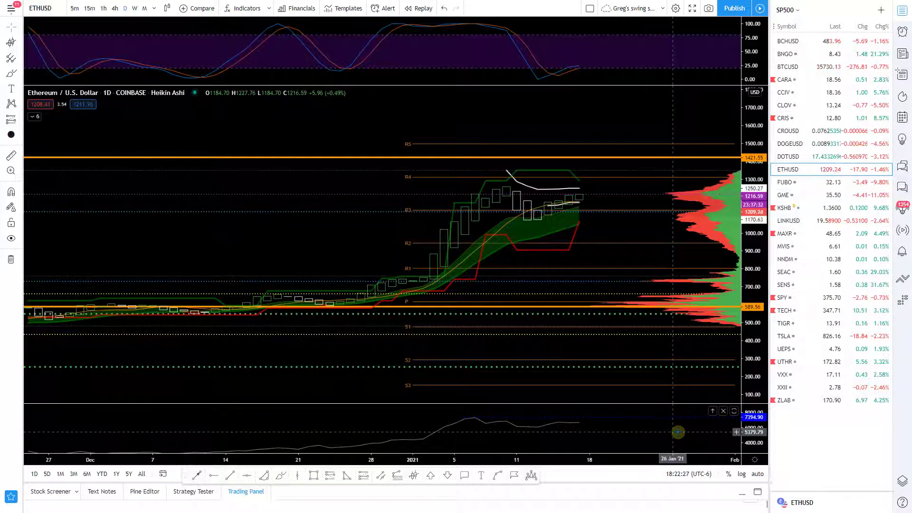
left_click(34, 117)
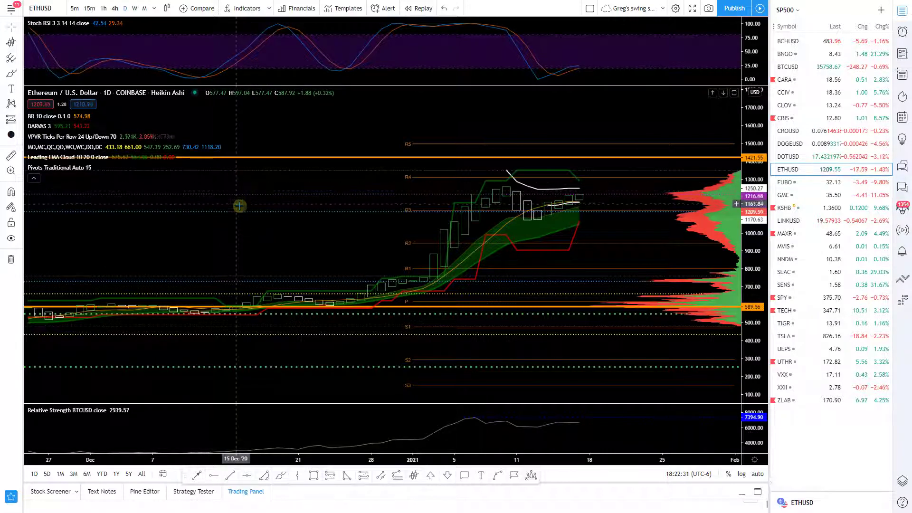
left_click_drag(613, 259, 651, 259)
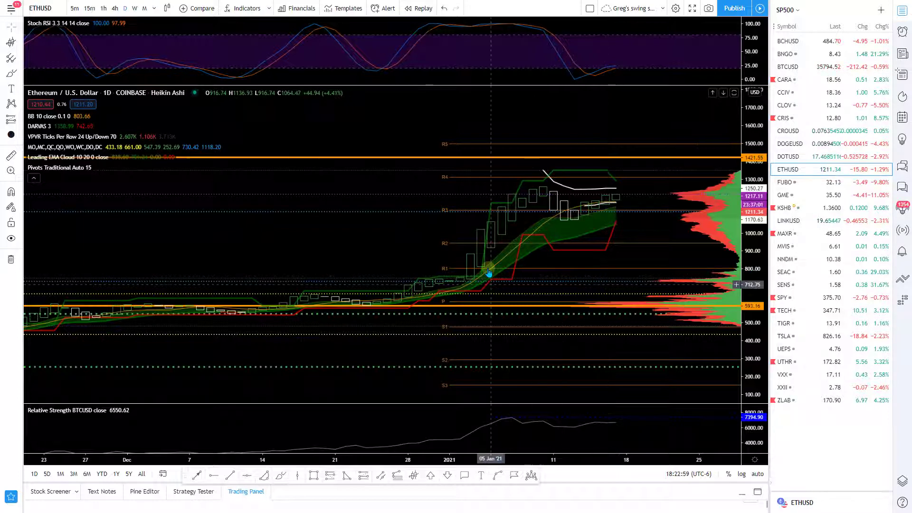
left_click_drag(615, 229, 510, 196)
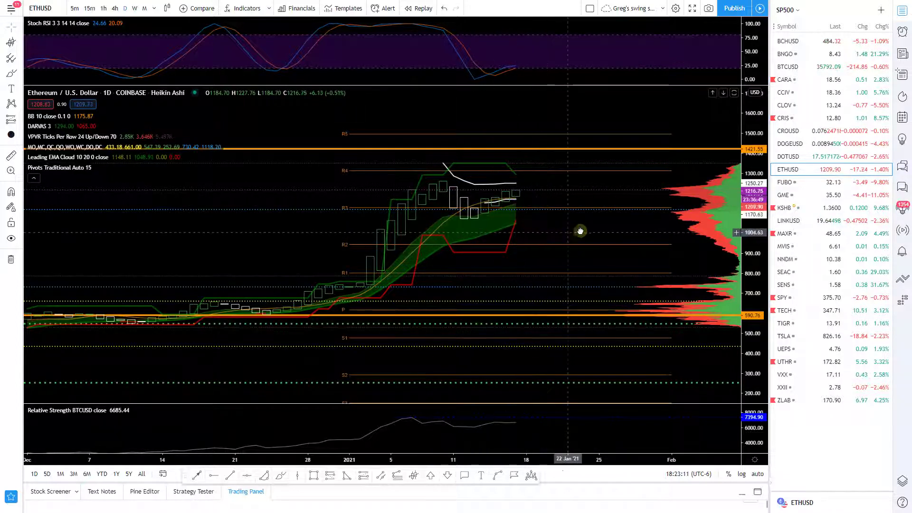
Set the Relative Strength indicator's comparison symbol to FTX:SPYUSD, keeping close as its source.
scroll(580, 230, "left", 2)
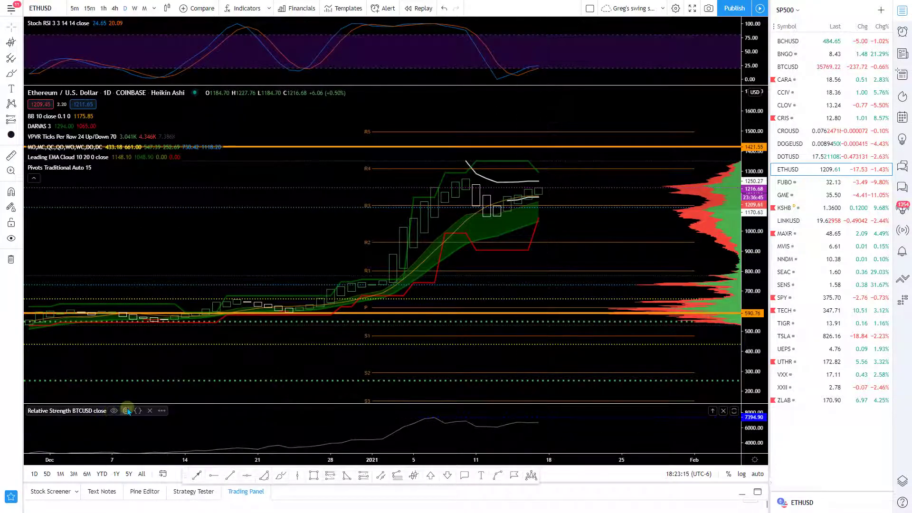
left_click(126, 410)
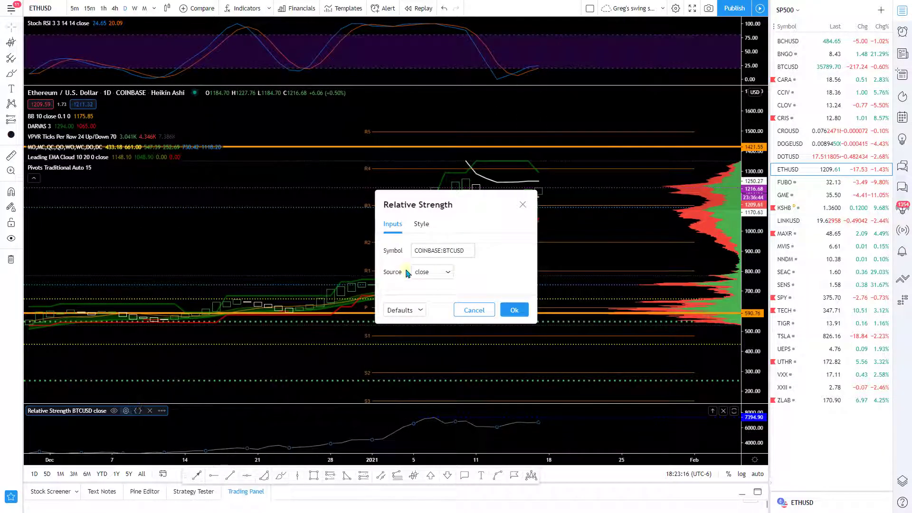
left_click(459, 253)
type("SPY")
left_click(444, 275)
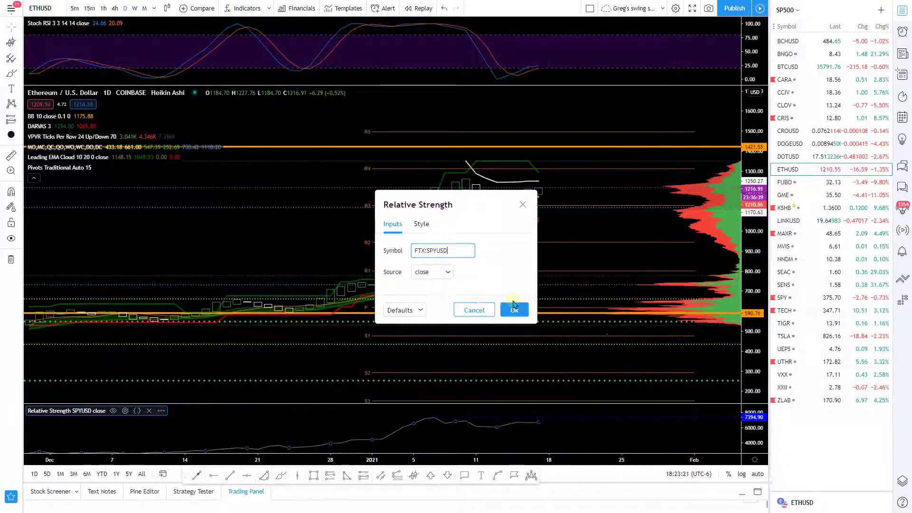
left_click(514, 310)
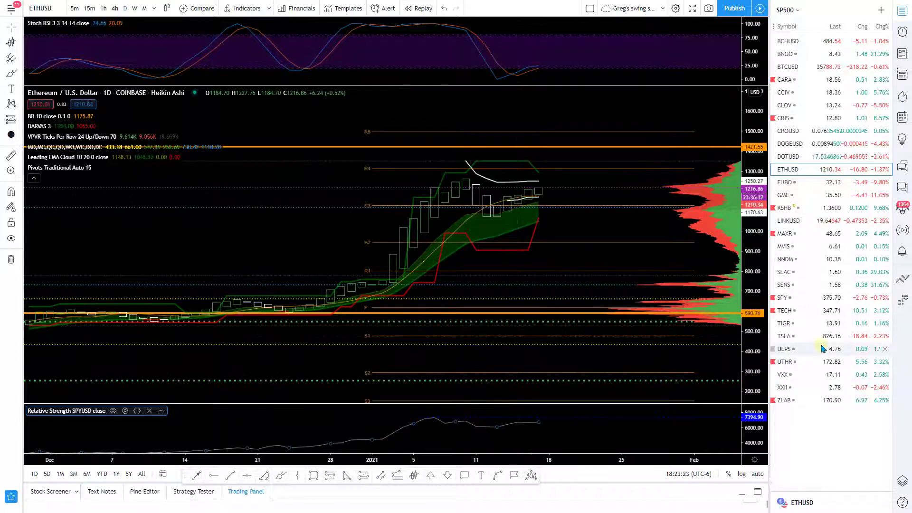
Switch the chart to FUBO and rescale its price axis to fit the candles, Darvas lines and pivots.
left_click(821, 183)
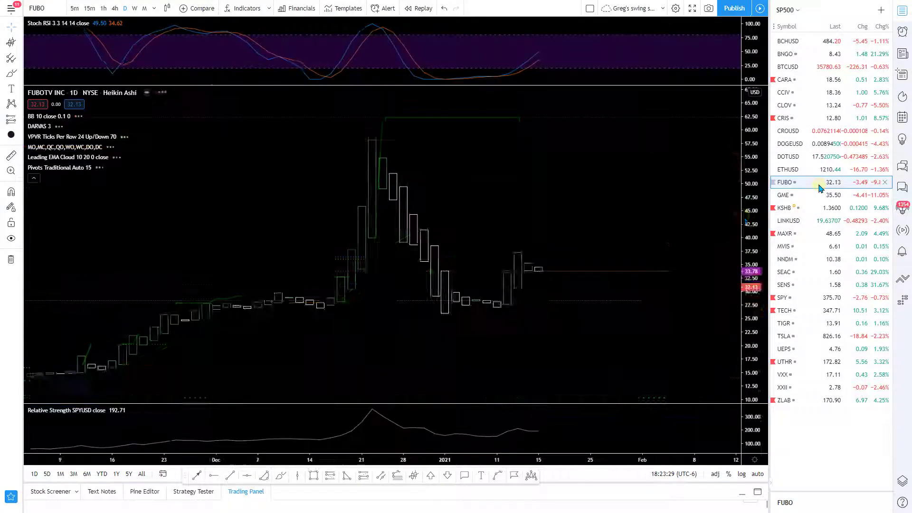
left_click_drag(751, 170, 749, 195)
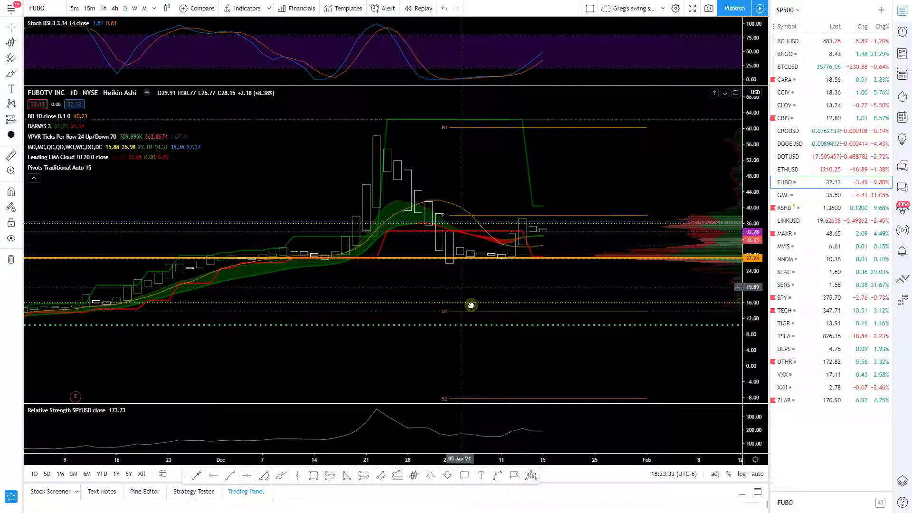
left_click_drag(470, 305, 472, 321)
left_click_drag(618, 427, 638, 428)
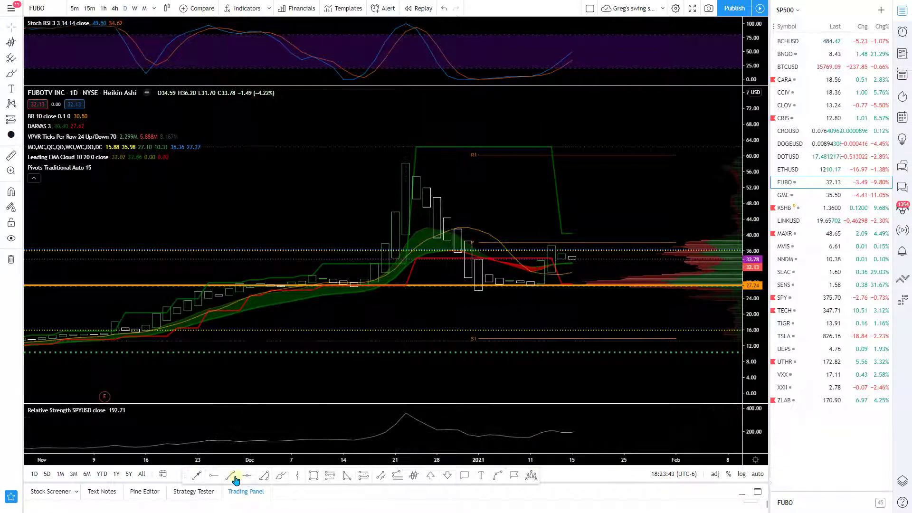
Draw a horizontal ray from 18 December 2020 at FUBO's Relative Strength peak, at about 357.
left_click(215, 476)
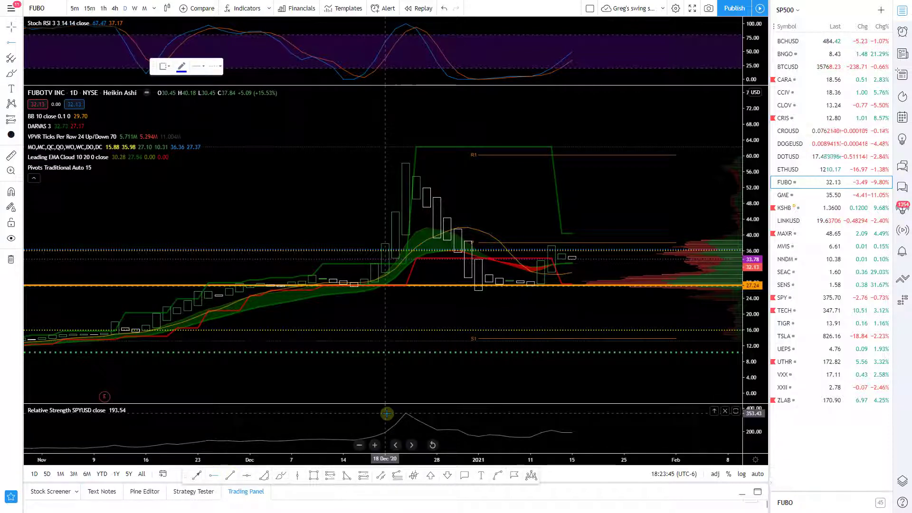
left_click(387, 414)
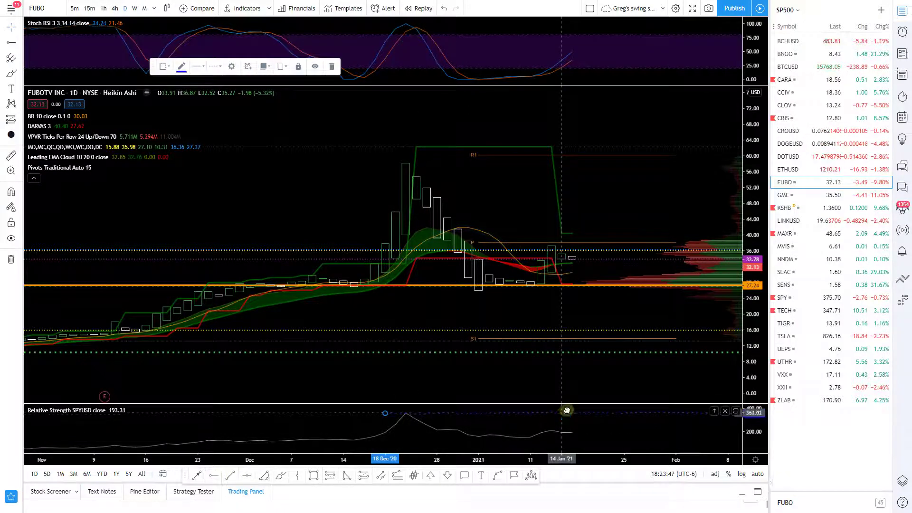
left_click(599, 420)
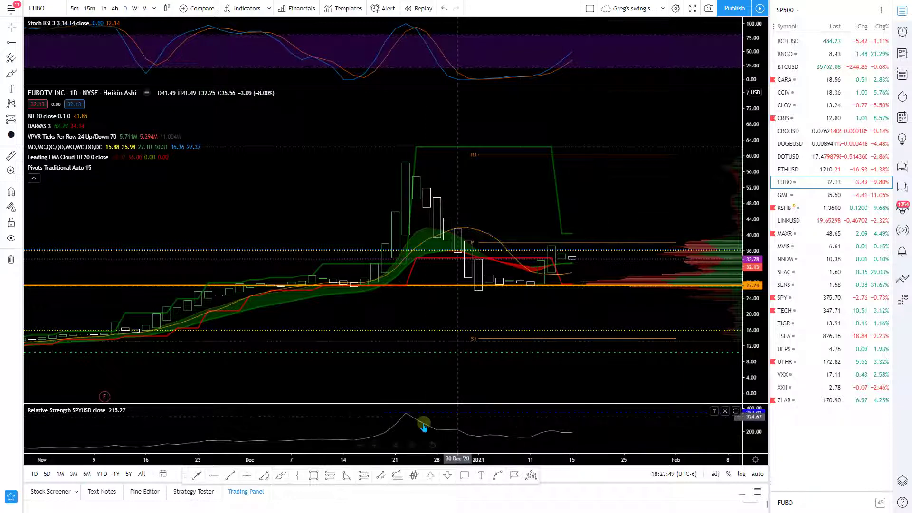
left_click_drag(608, 436, 603, 421)
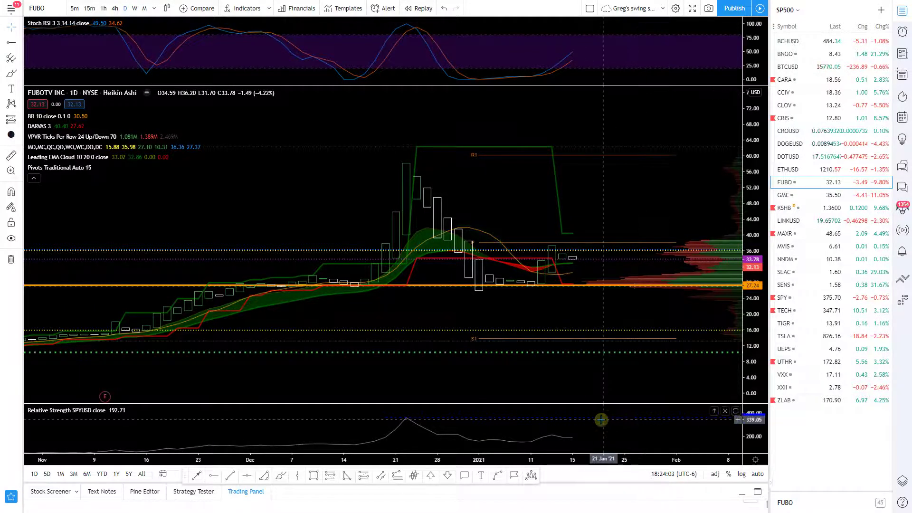
left_click_drag(653, 178, 627, 162)
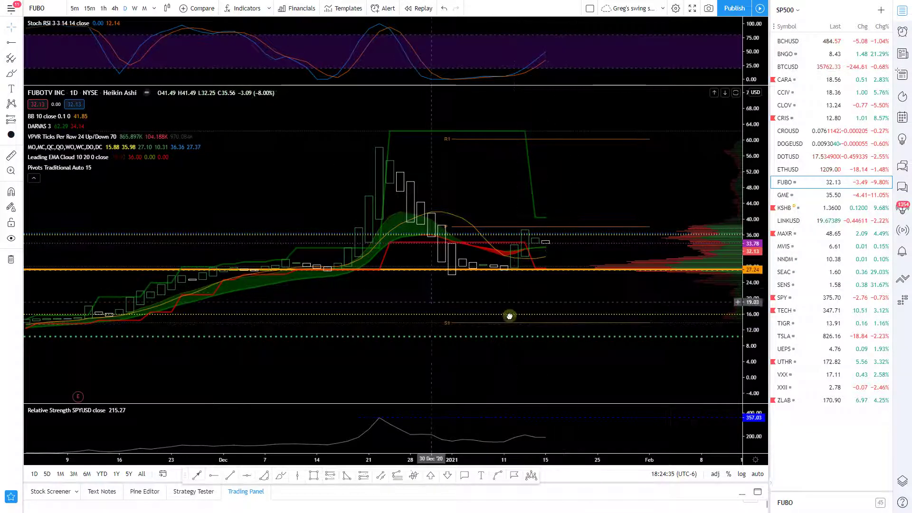
scroll(505, 309, "left", 3)
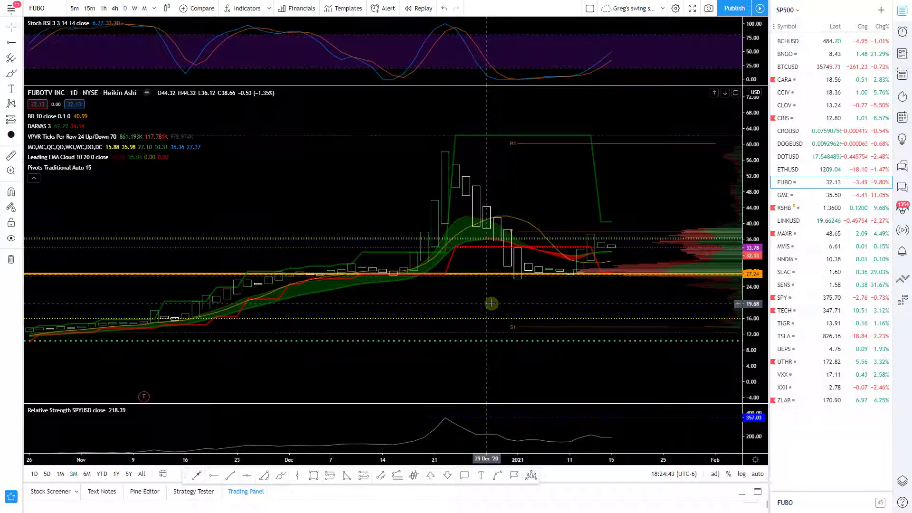
Switch the chart from FUBO to DOTUSD and bring its latest candles and Relative Strength line into view.
key("Up")
key("Up")
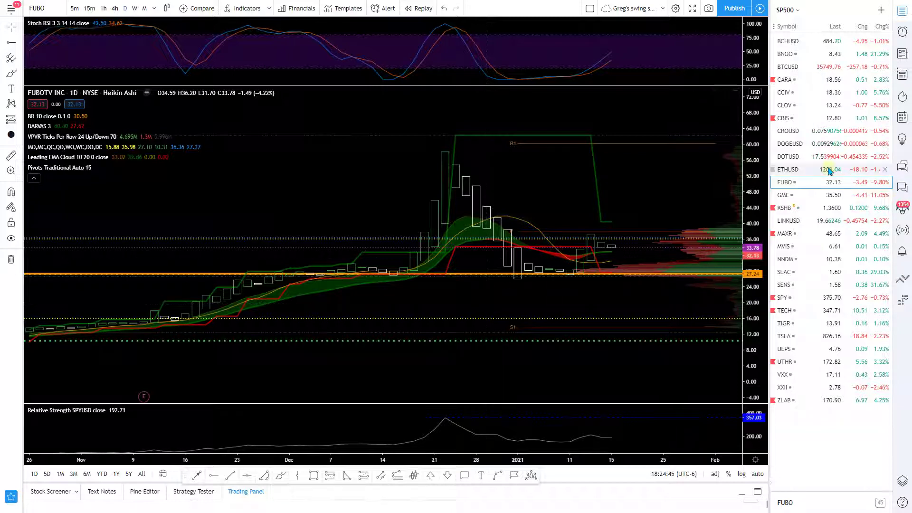
left_click_drag(684, 242, 570, 208)
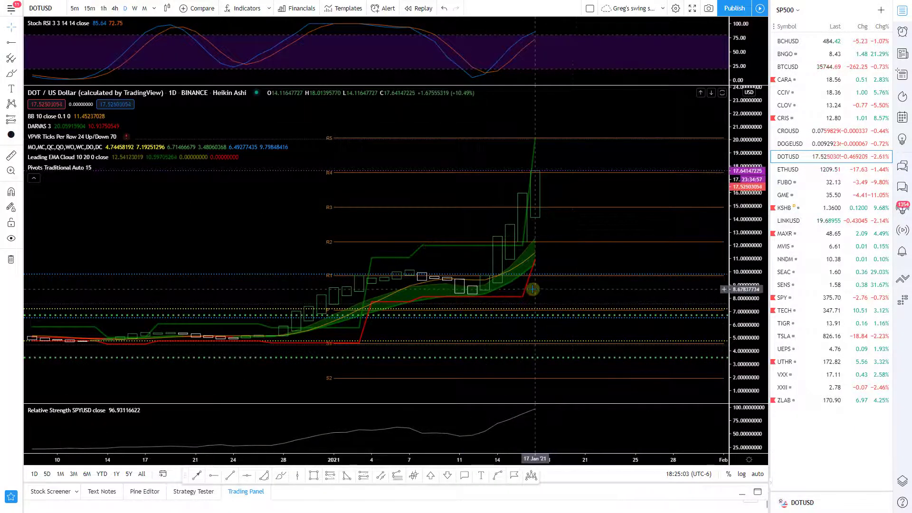
left_click_drag(268, 191, 306, 191)
mouse_move(63, 137)
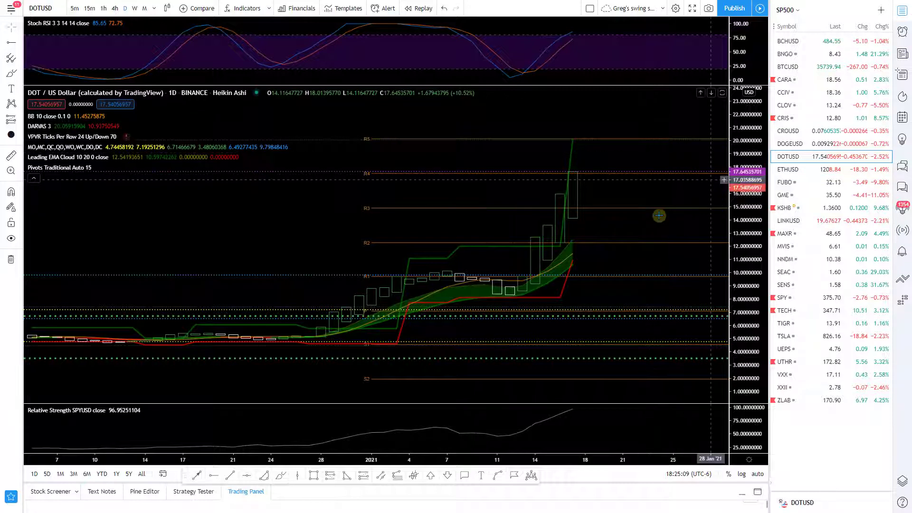
Widen the DOTUSD price range to include the S4 pivot and collapse the indicator legend.
left_click_drag(629, 238, 600, 167)
mouse_move(636, 192)
left_mouse_down()
mouse_move(560, 198)
mouse_move(626, 177)
left_mouse_up()
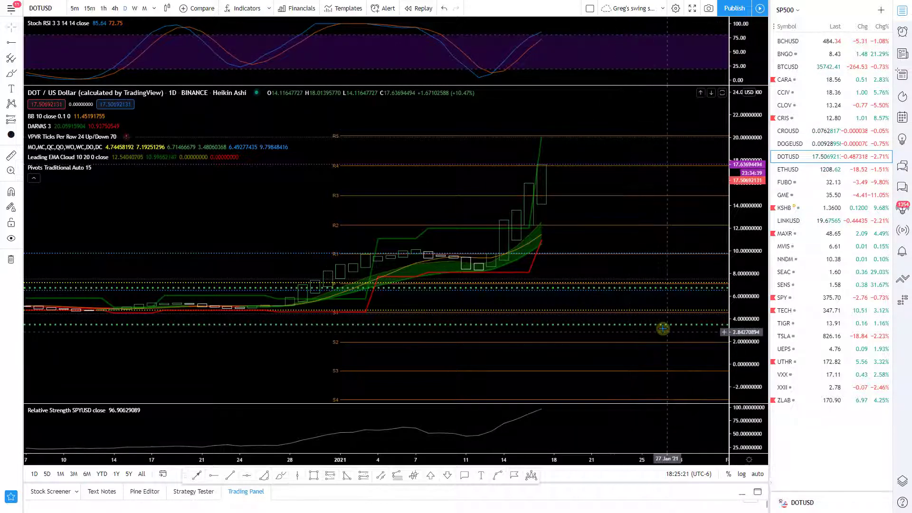
left_click_drag(304, 211, 340, 201)
left_click(34, 178)
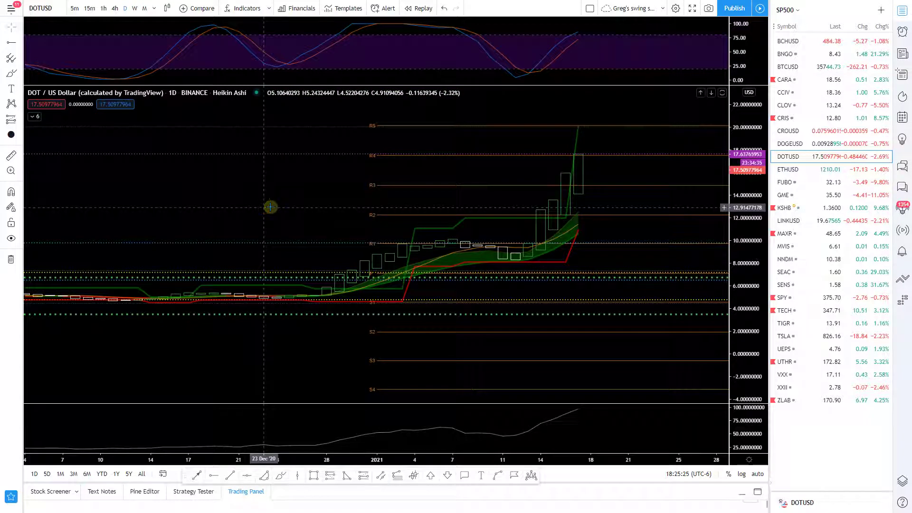